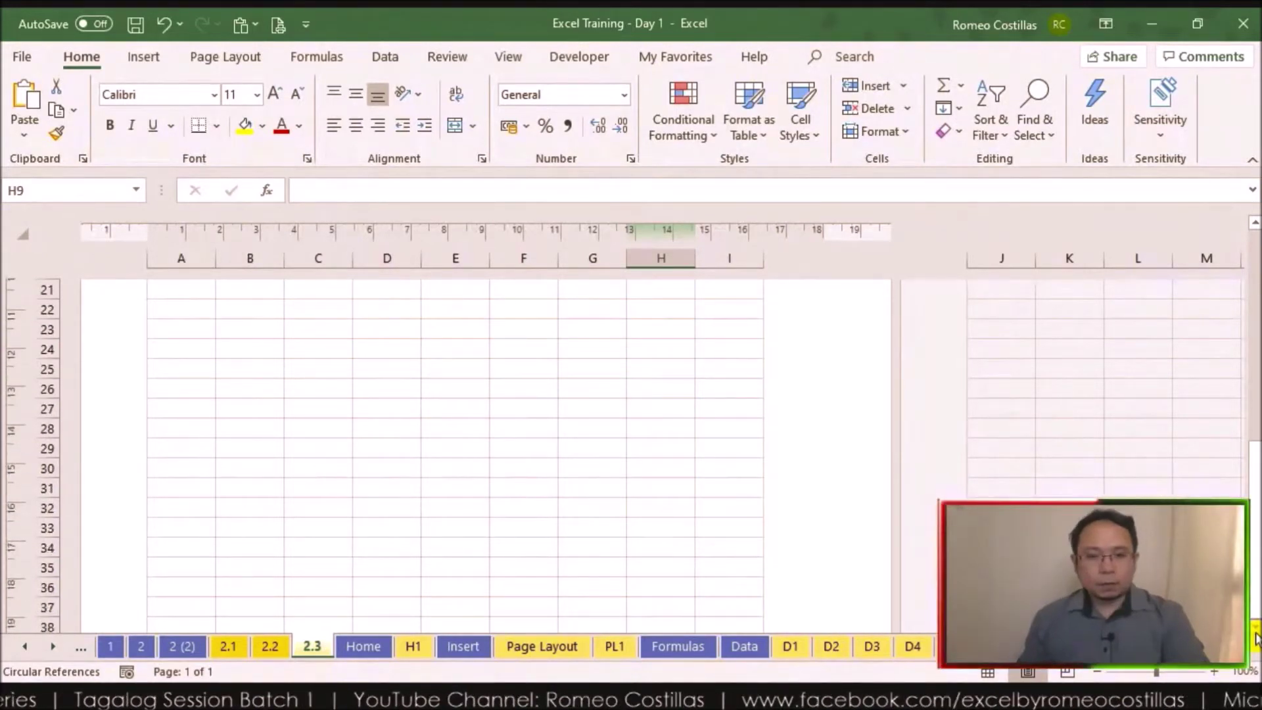
Open the centre footer section of the page on sheet 2.3 and leave it empty
scroll(1255, 636, "down", 4)
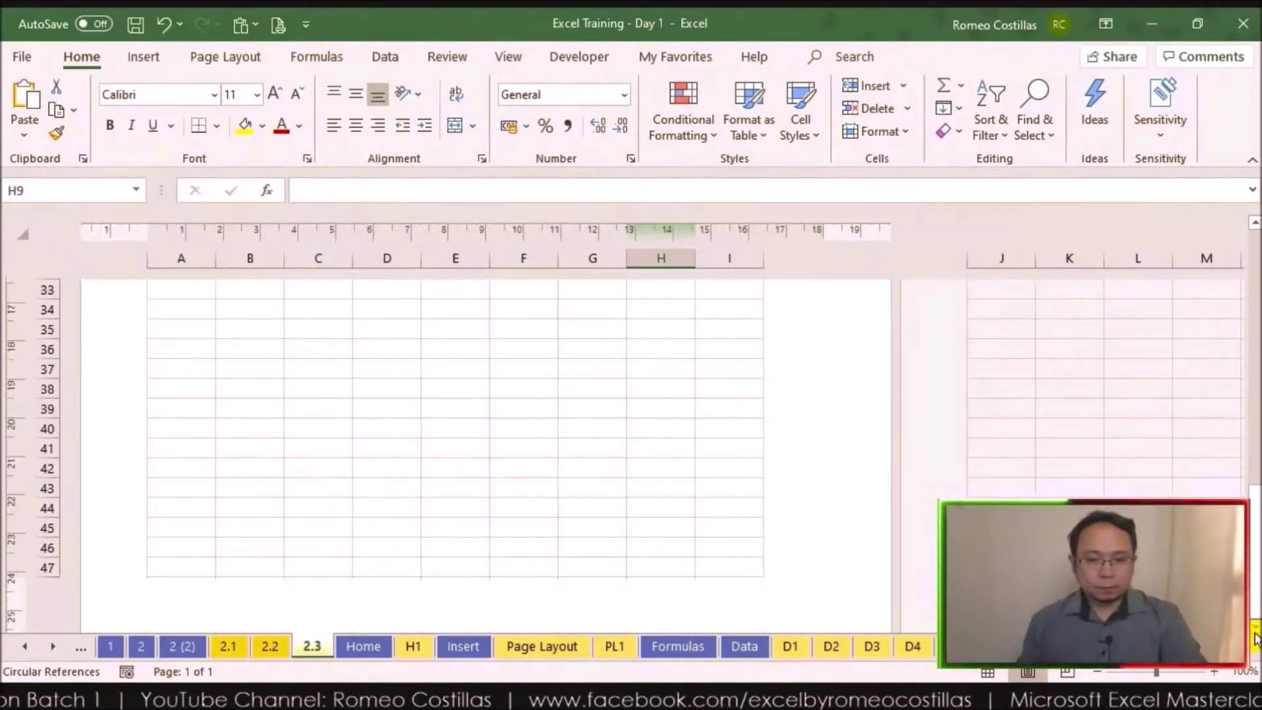
scroll(1255, 637, "down", 1)
left_click(452, 540)
left_click(479, 548)
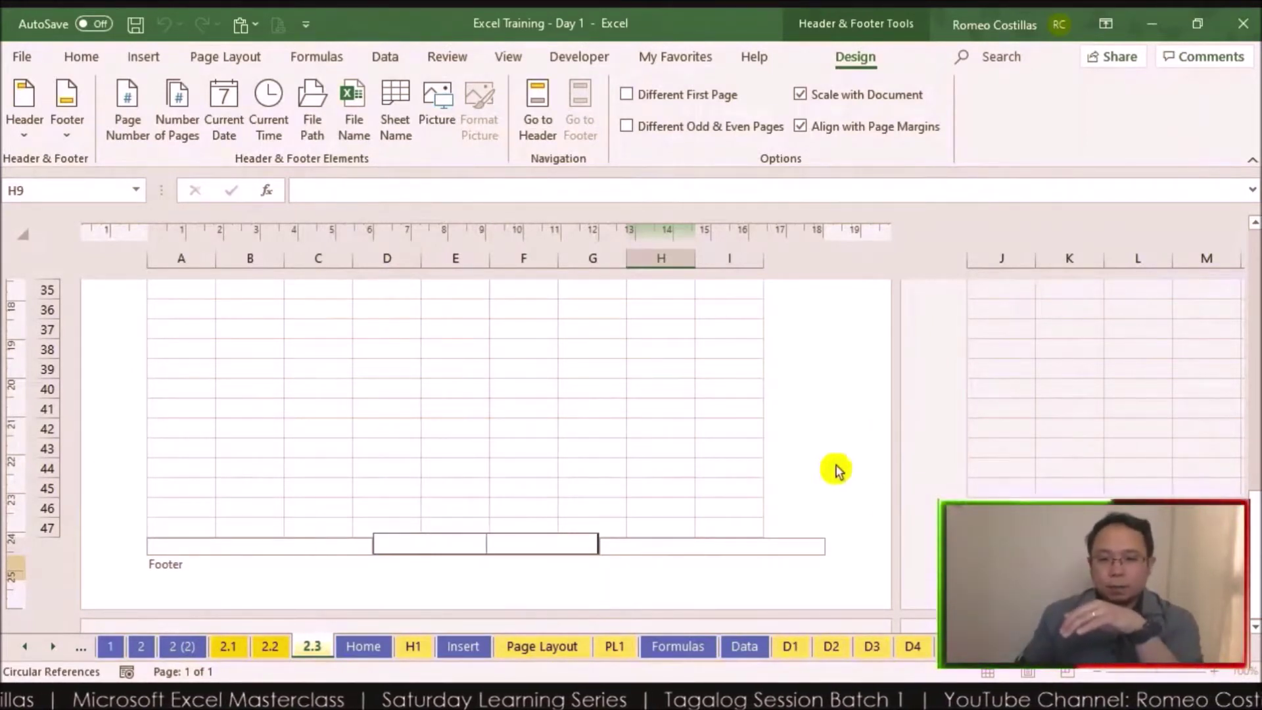
scroll(1257, 534, "up", 2)
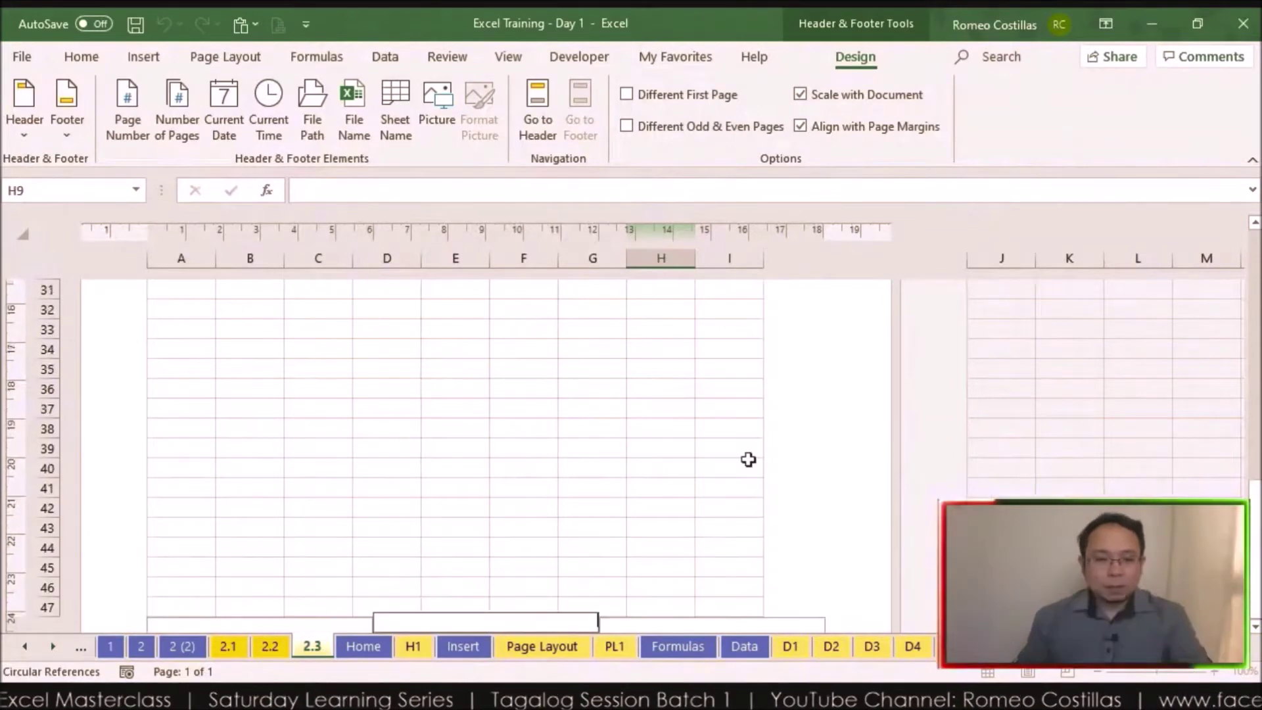
left_click(715, 468)
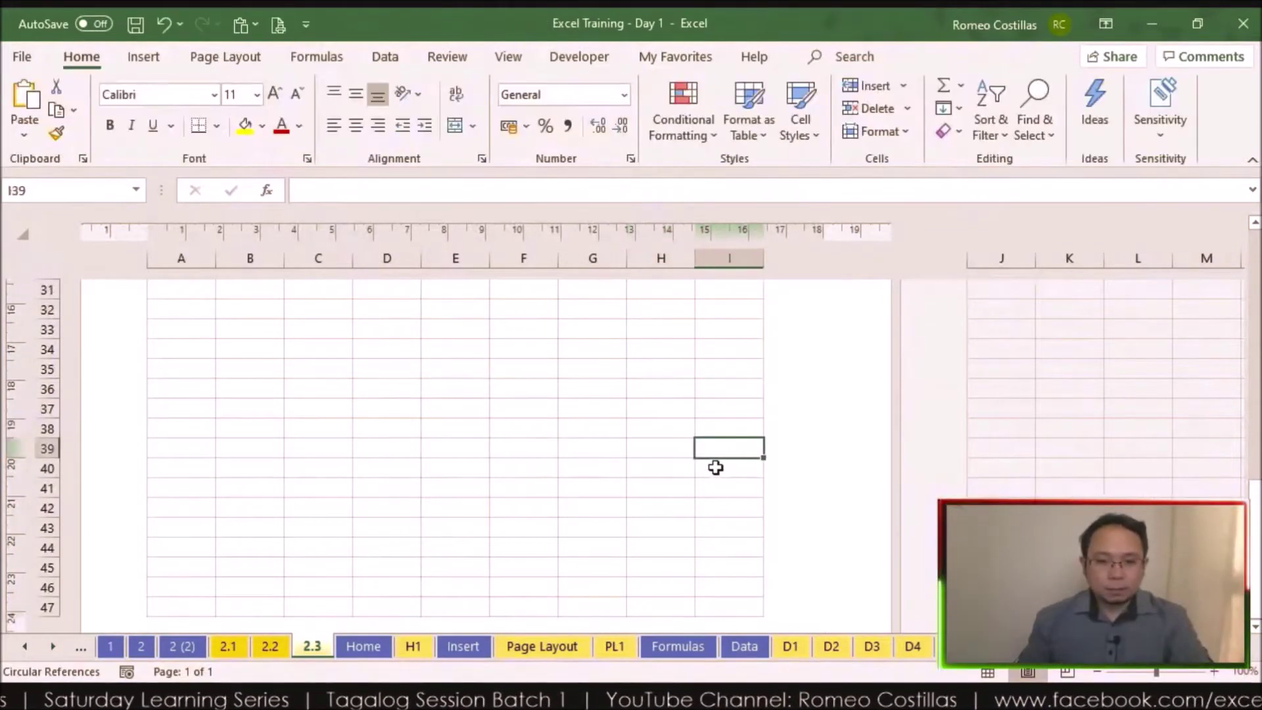
Insert the page number element in the right section of the page header on sheet 2.3
scroll(715, 469, "down", 4, "ctrl")
scroll(712, 471, "up", 3)
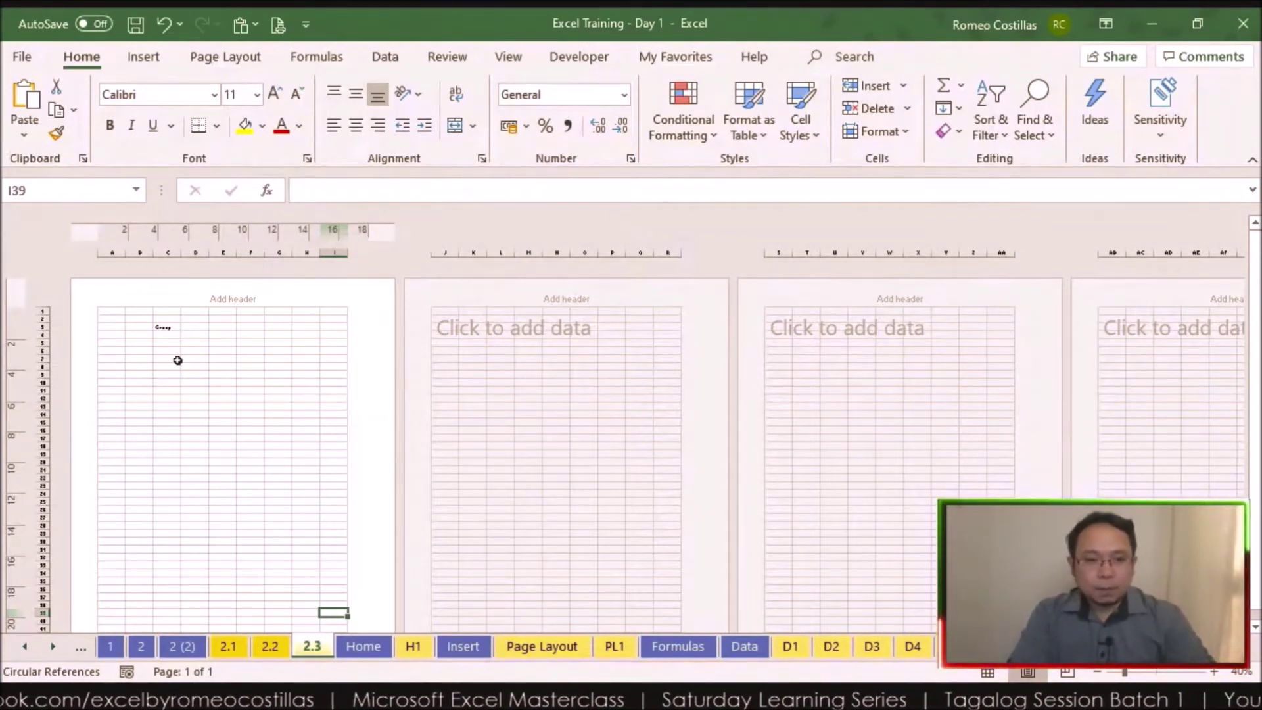
scroll(256, 363, "up", 3)
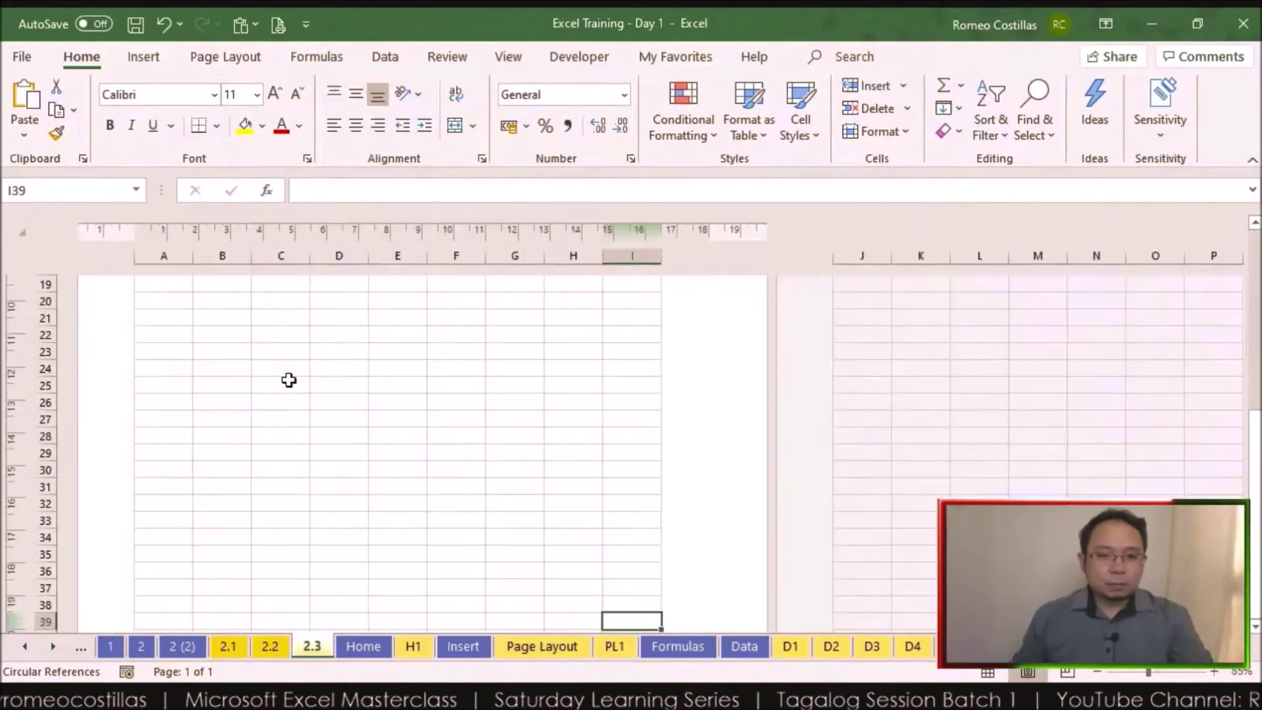
scroll(291, 380, "up", 3)
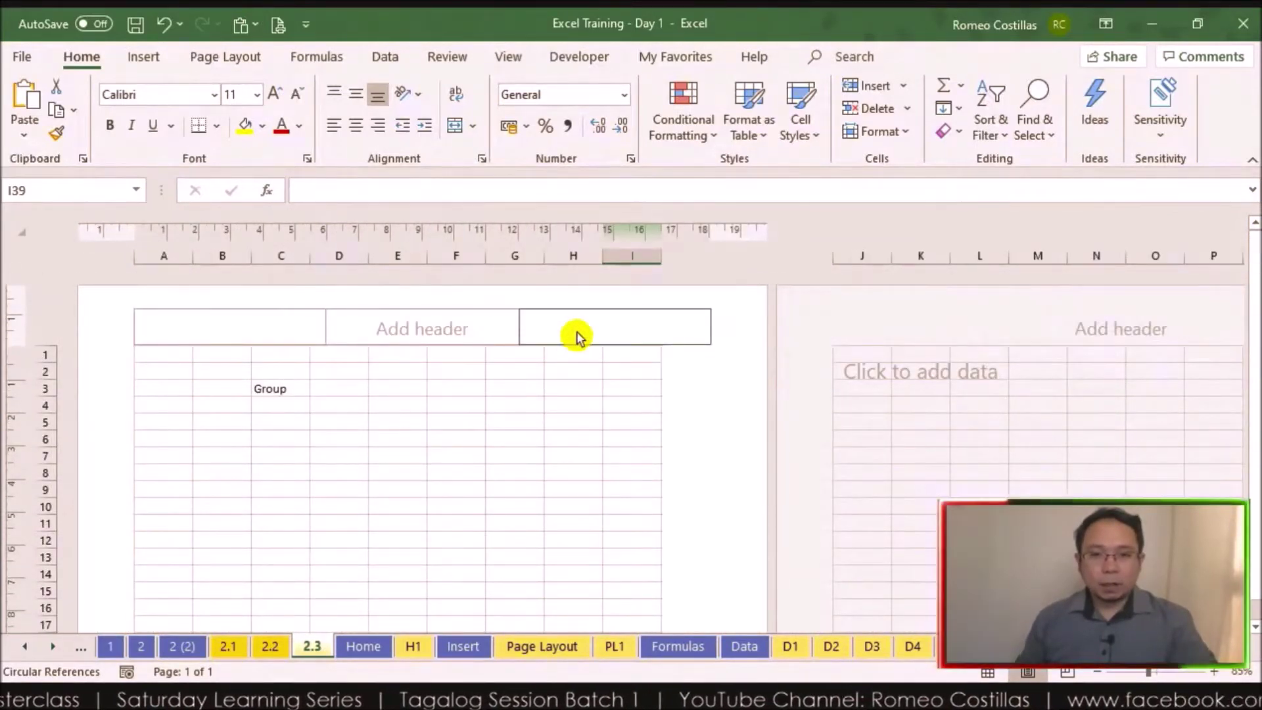
left_click(577, 331)
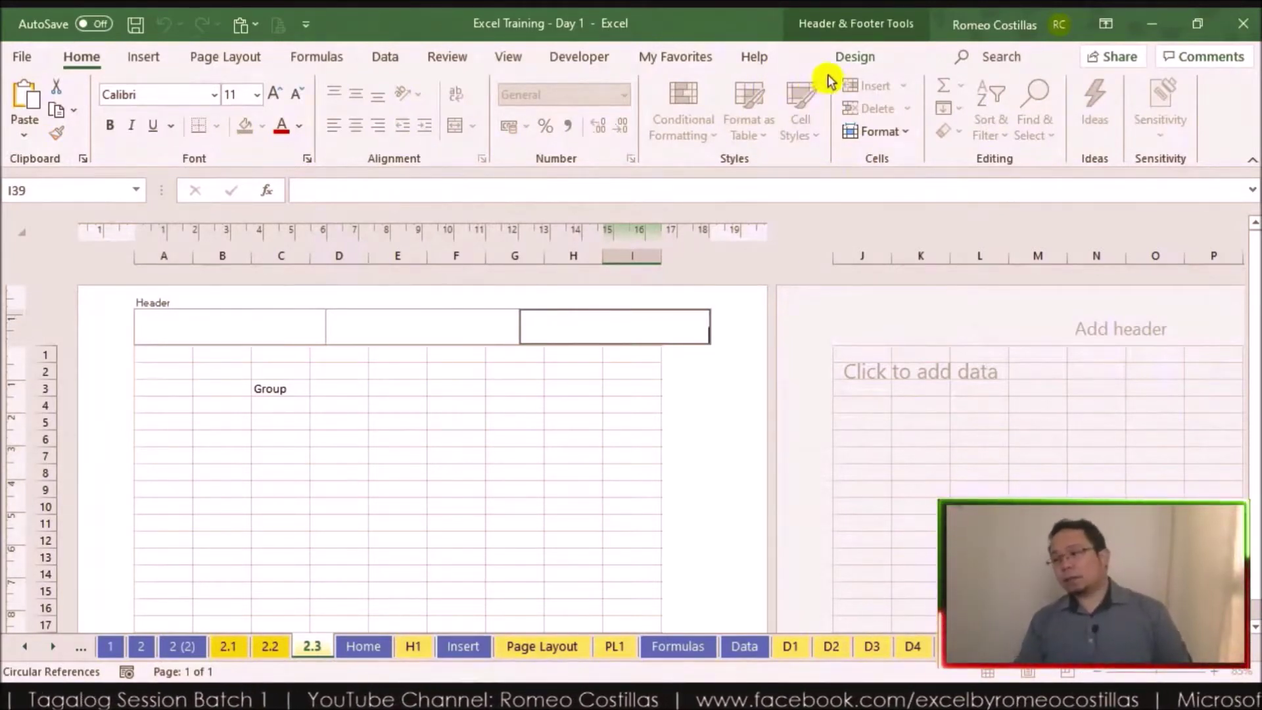
left_click(818, 25)
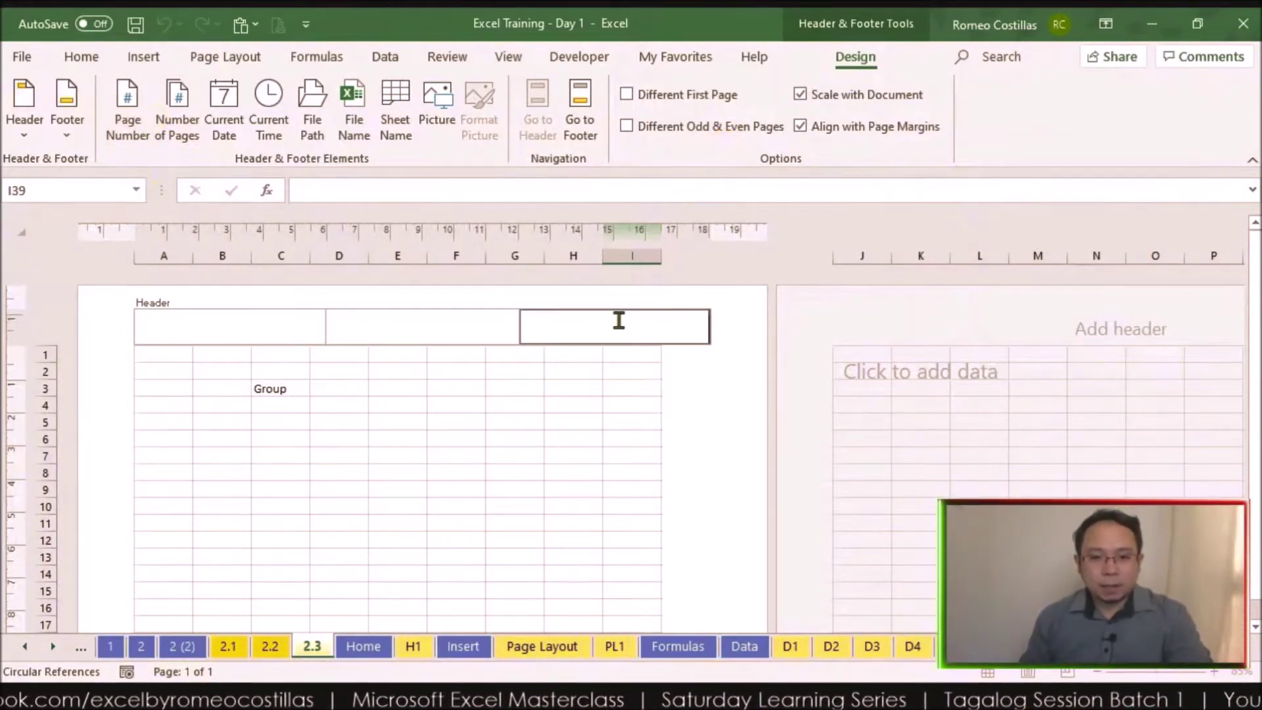
left_click(128, 119)
left_click(474, 420)
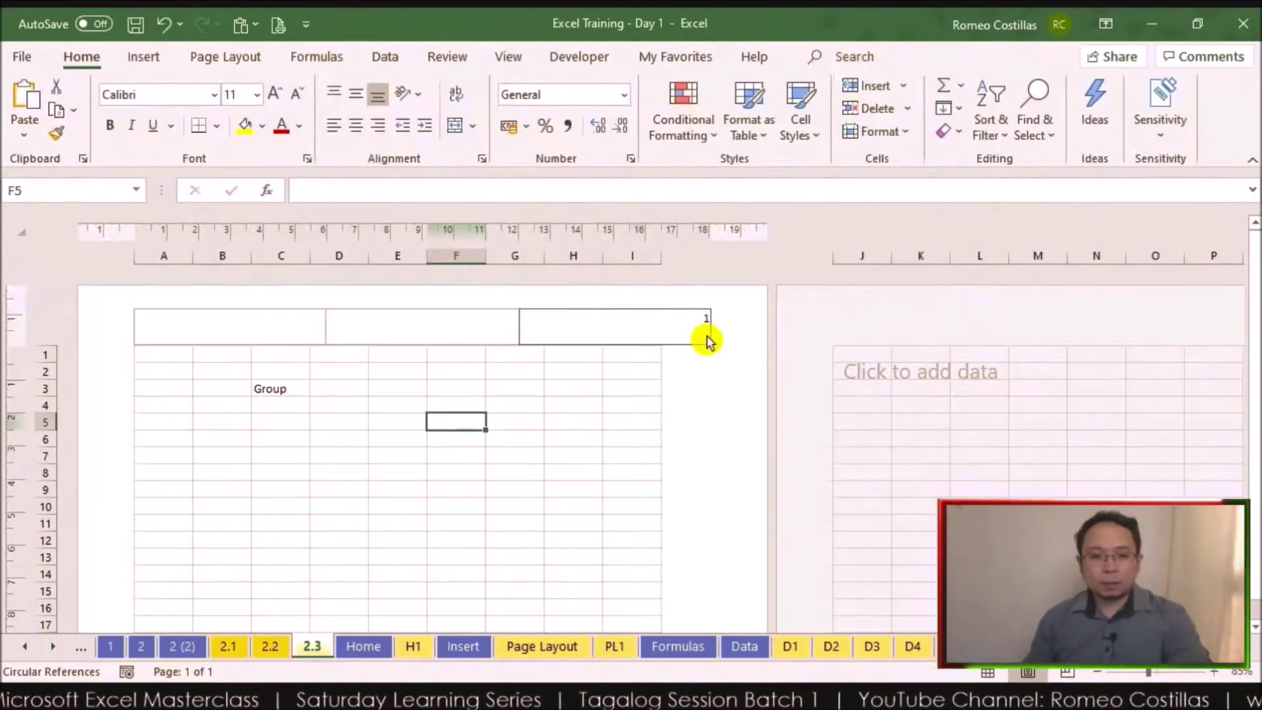
Insert the file name element in the left section of the page header
left_click(284, 331)
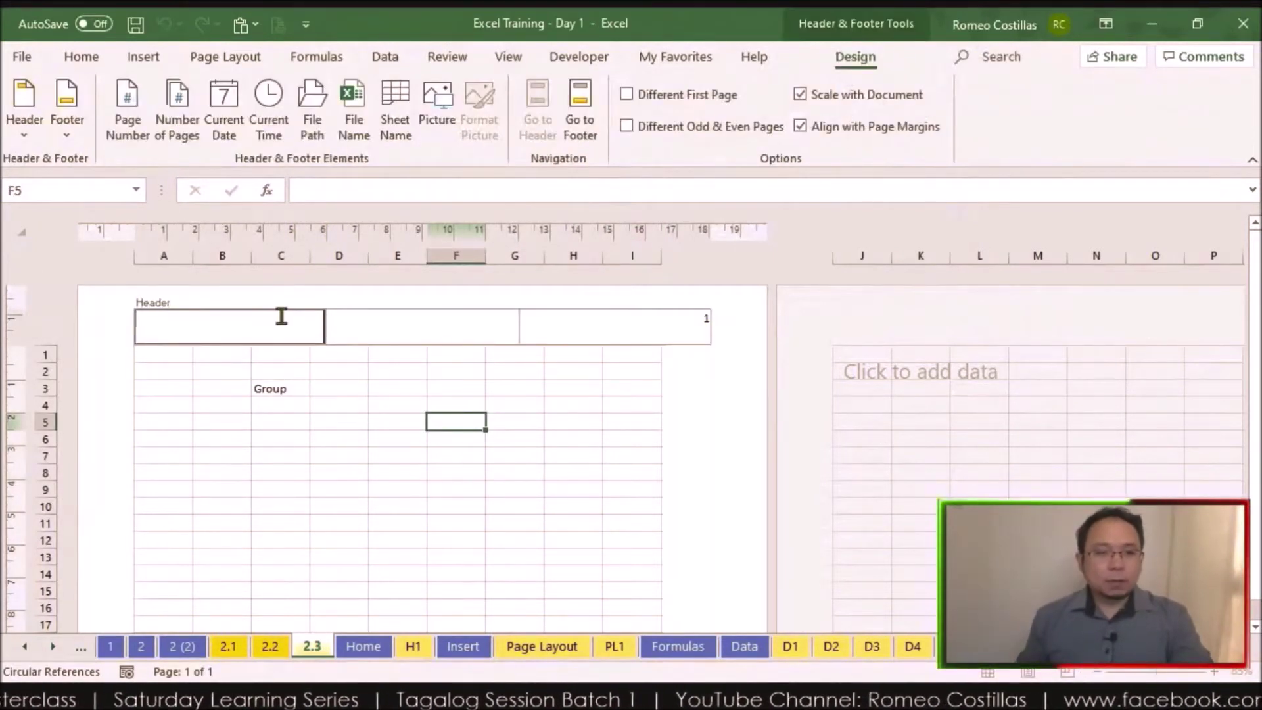
left_click(347, 129)
left_click(369, 459)
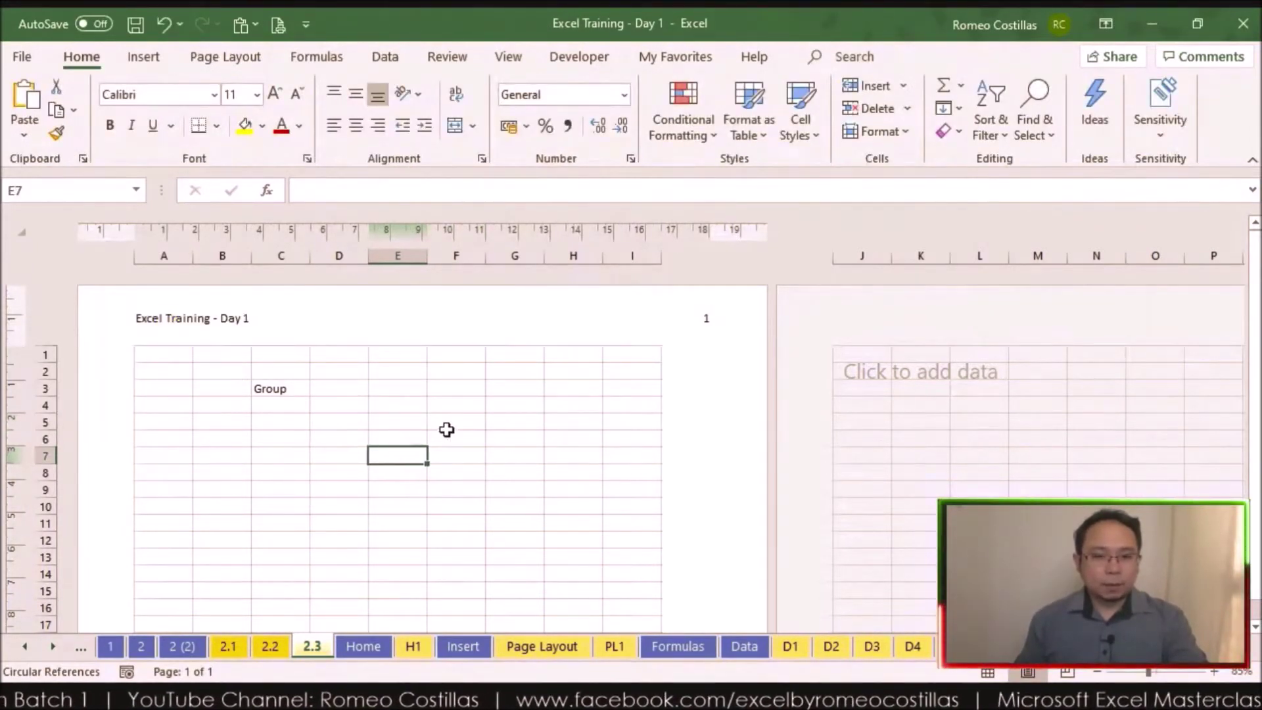
Insert the current date element in the centre section of the page footer and inspect its field code
scroll(441, 430, "down", 12)
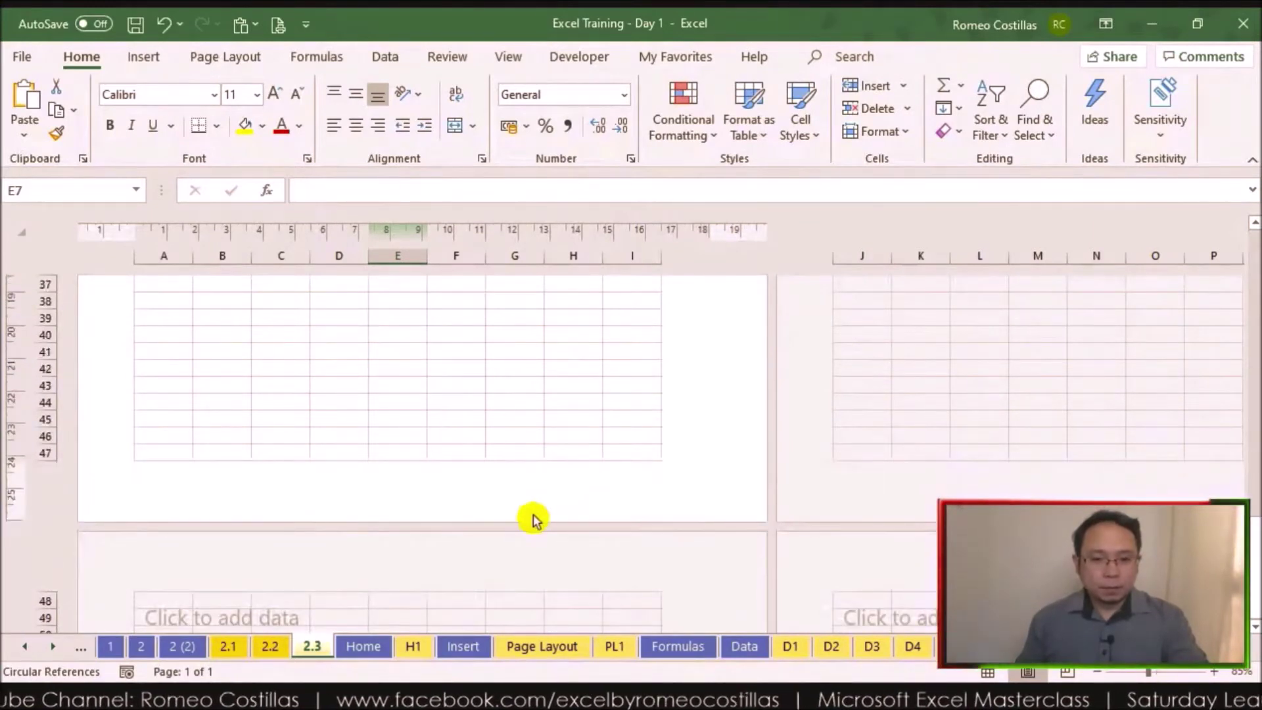
left_click(438, 468)
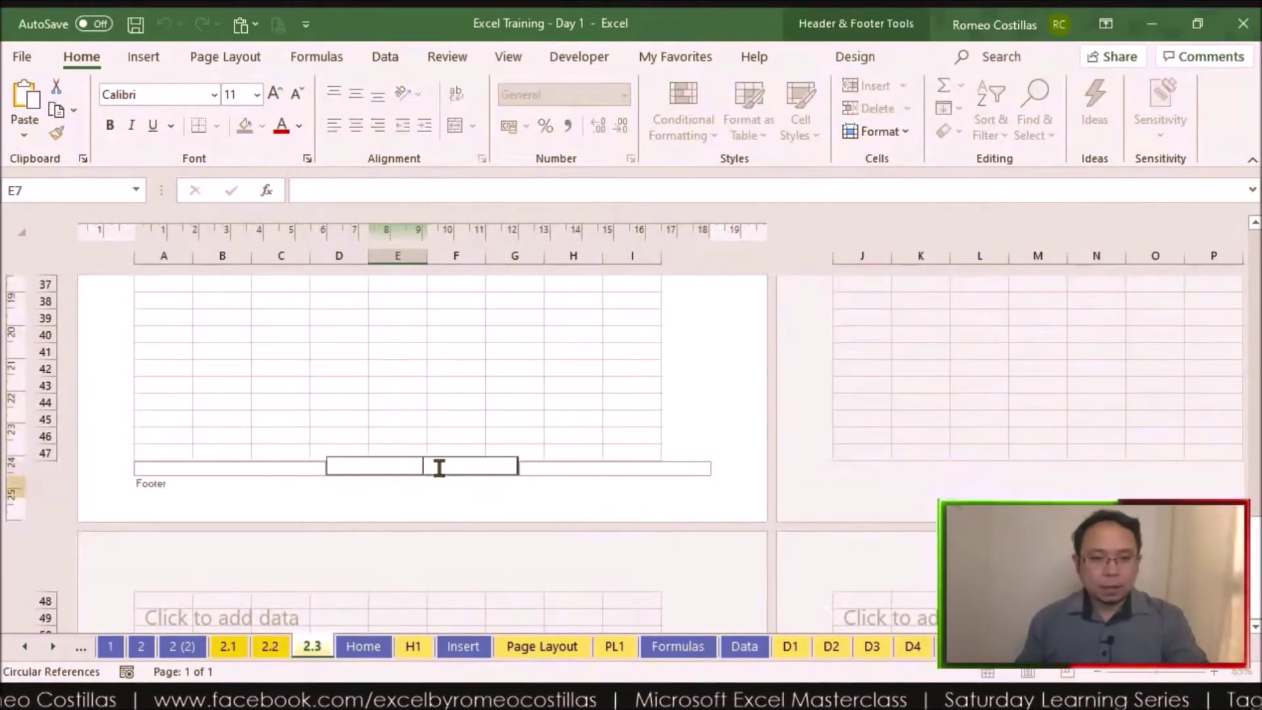
left_click(844, 29)
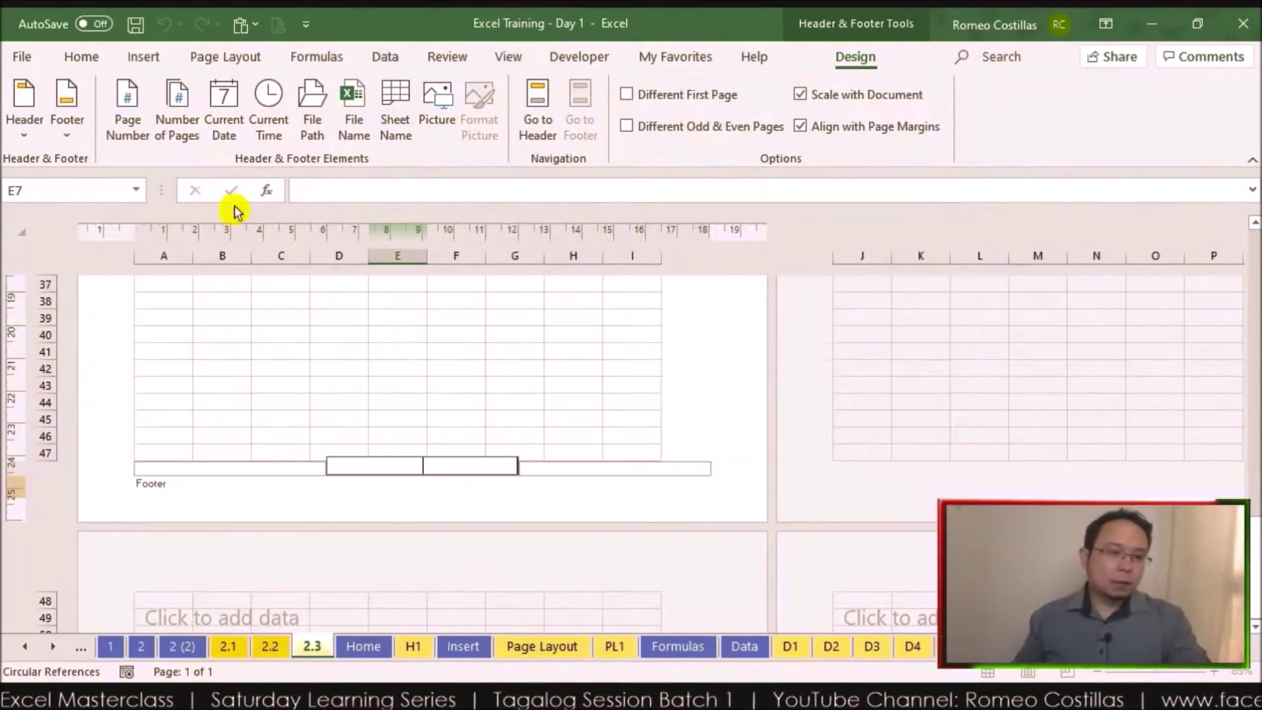
left_click(220, 118)
left_click(388, 400)
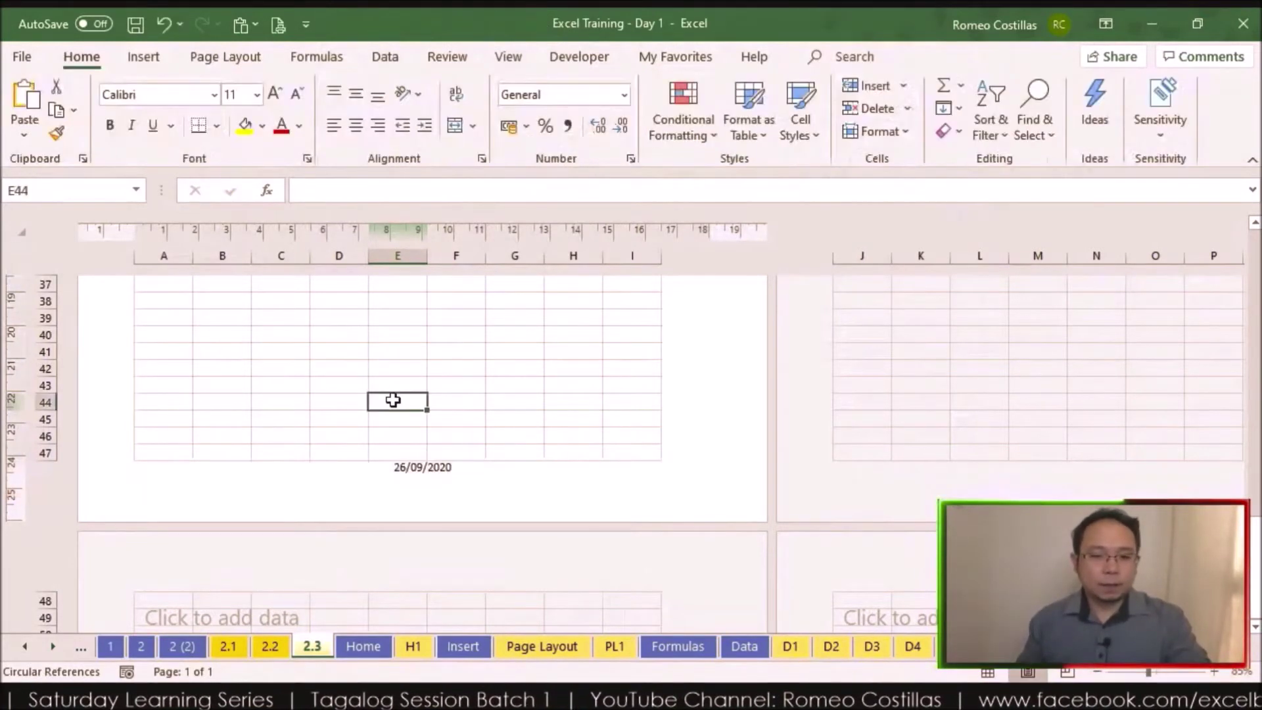
left_click(436, 470)
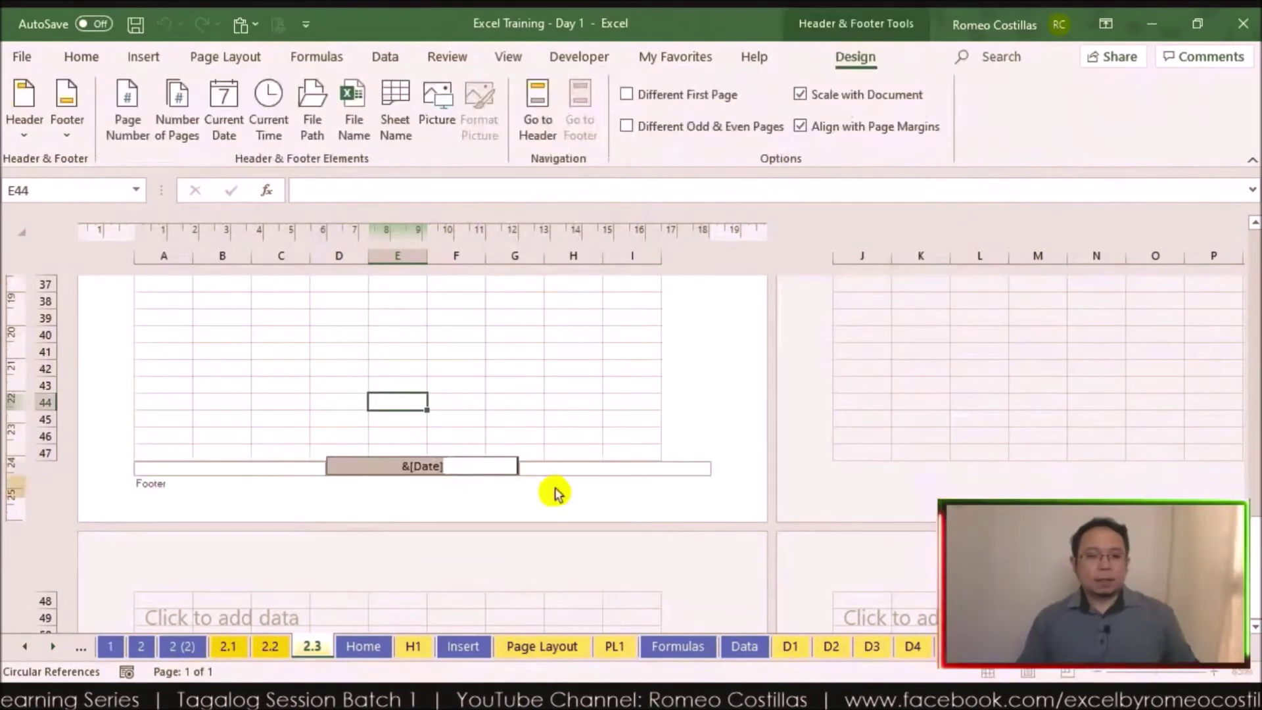
left_click(392, 305)
Switch sheet 2.3 to Page Break Preview and examine the area that will print
scroll(483, 401, "up", 5)
scroll(483, 401, "up", 7)
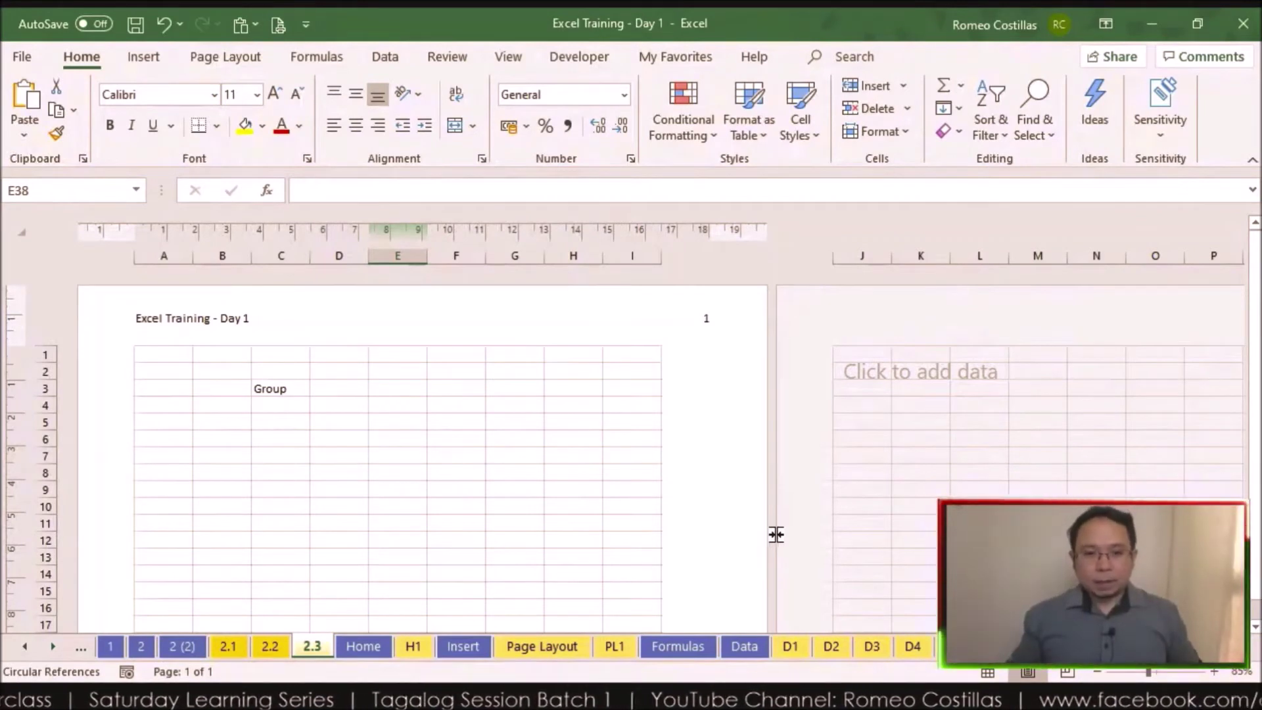
left_click(1066, 671)
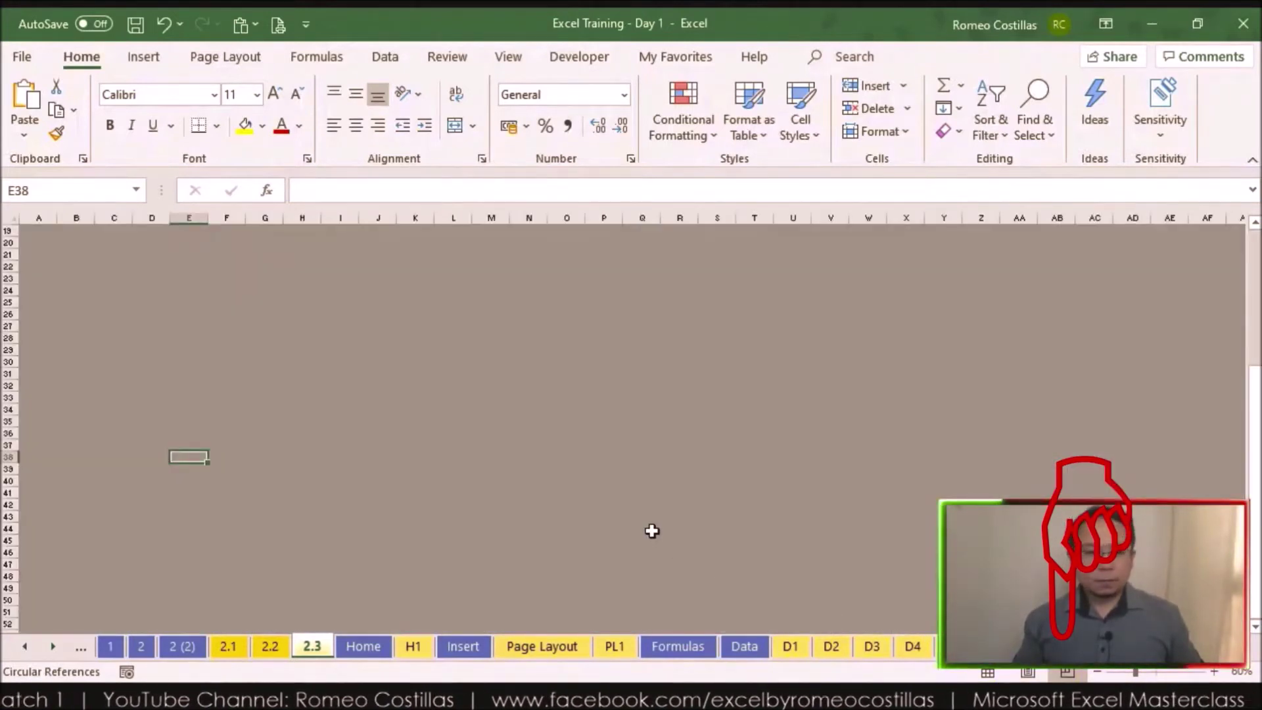
scroll(647, 519, "up", 5)
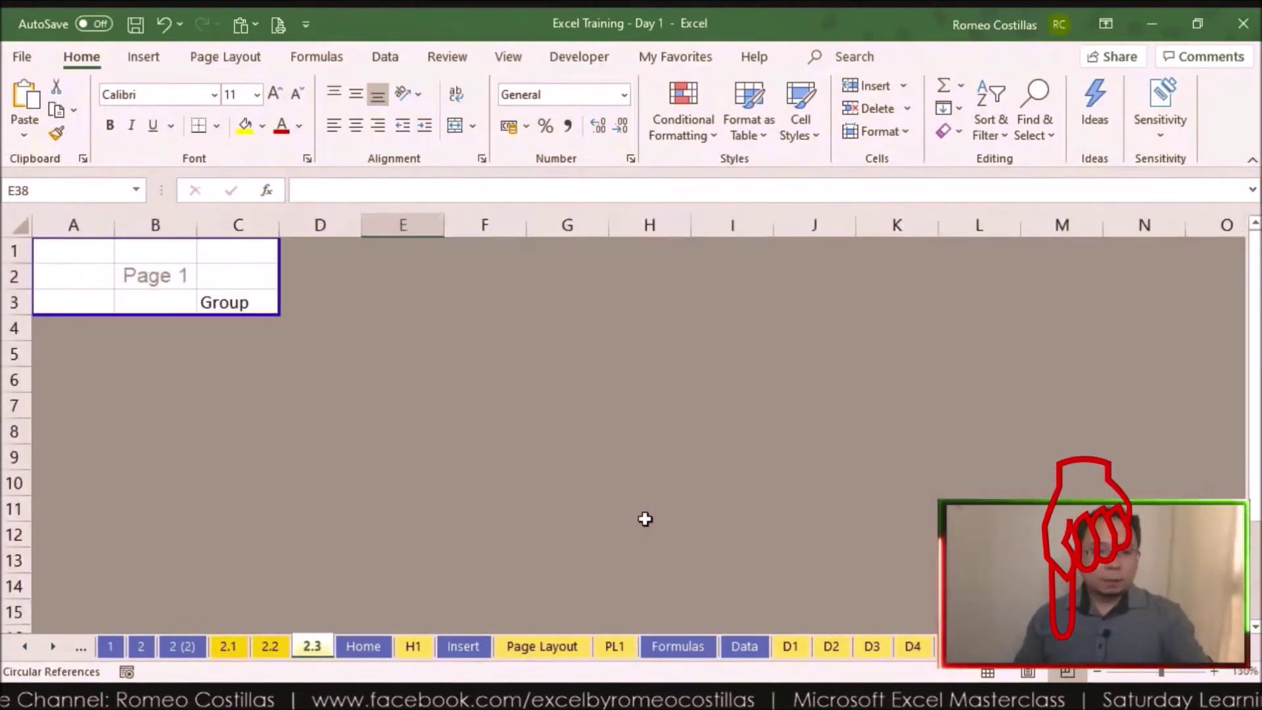
scroll(645, 519, "up", 3)
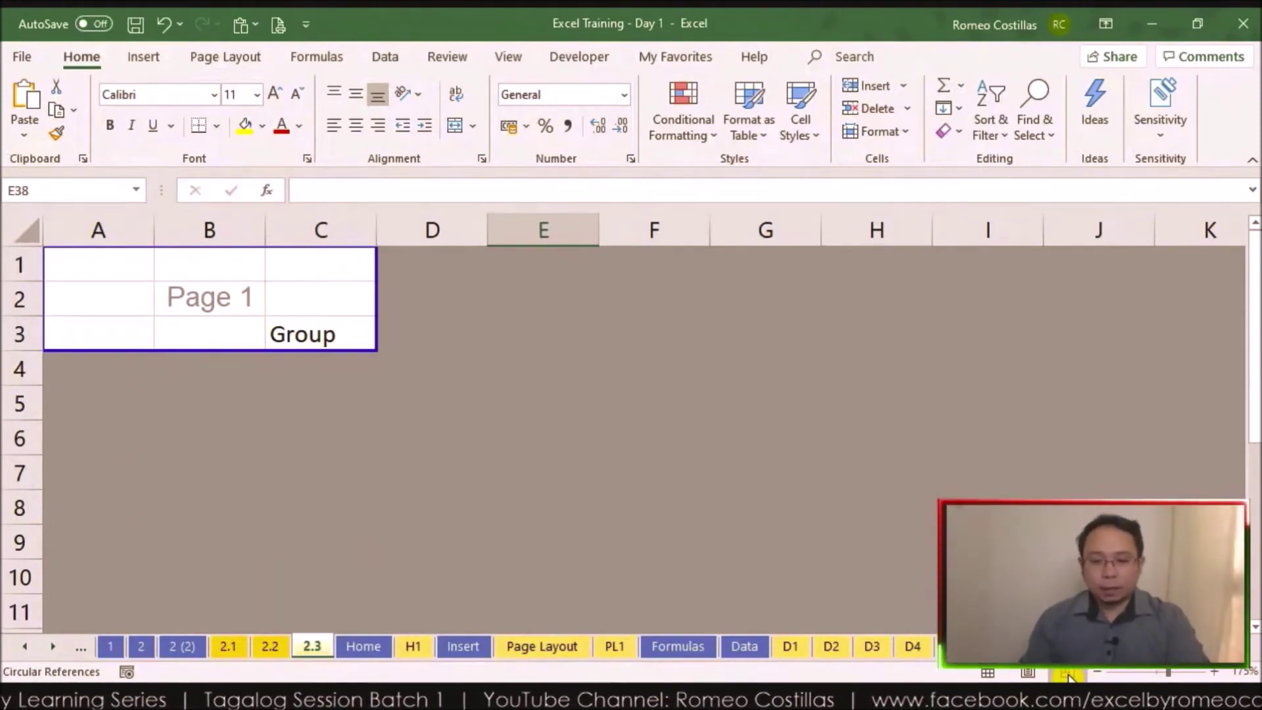
Return the sheet to Normal view and enter "last cell" in cell Q94
left_click(992, 673)
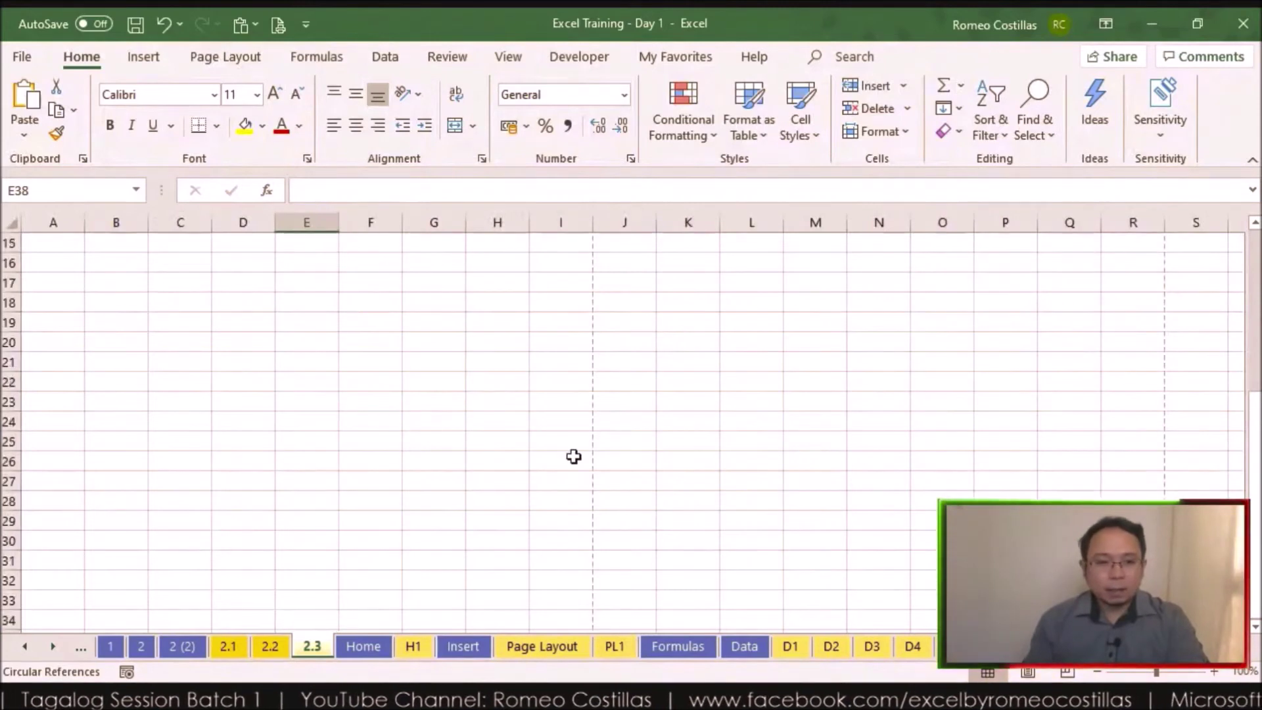
left_click_drag(48, 238, 161, 276)
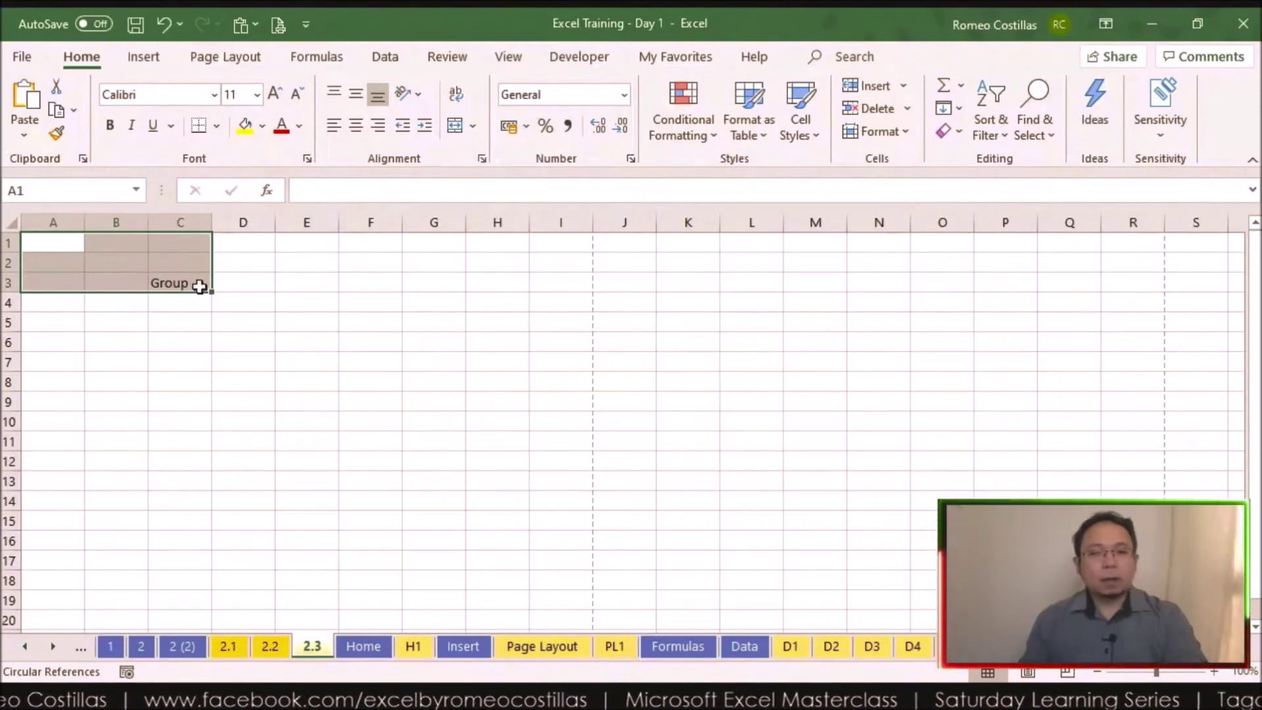
scroll(570, 419, "down", 7)
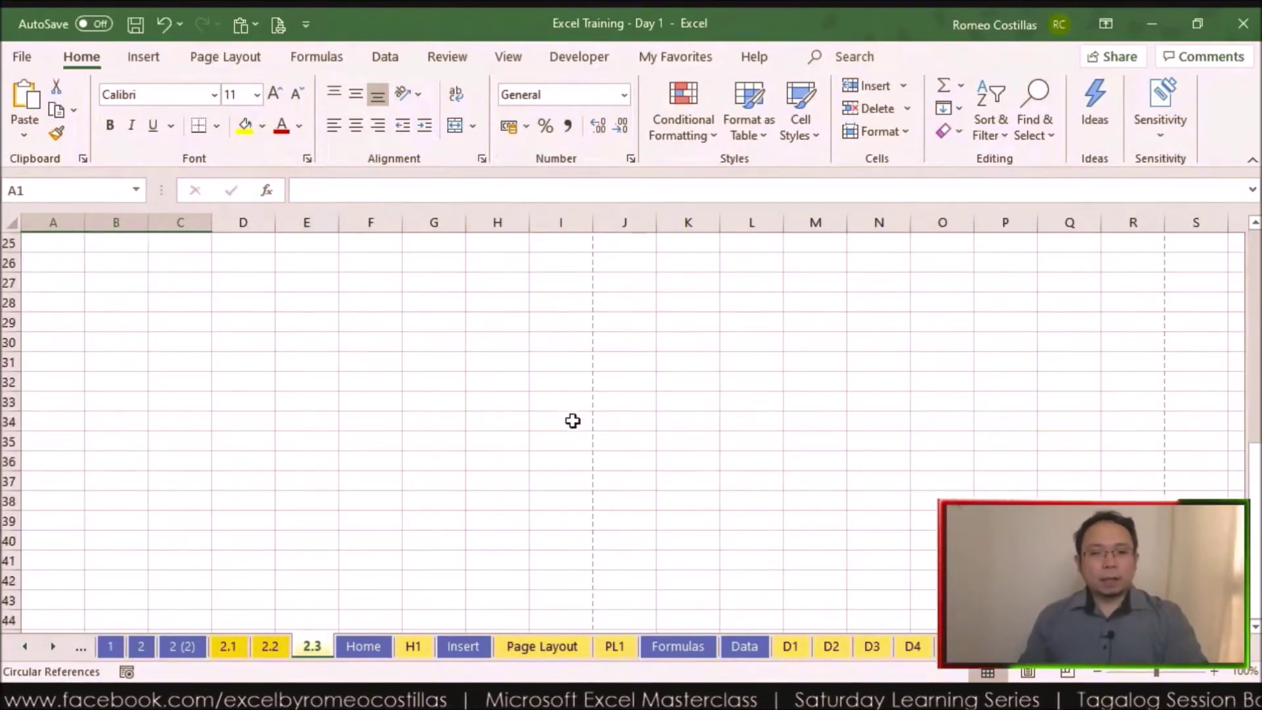
scroll(570, 420, "down", 20)
left_click(1088, 492)
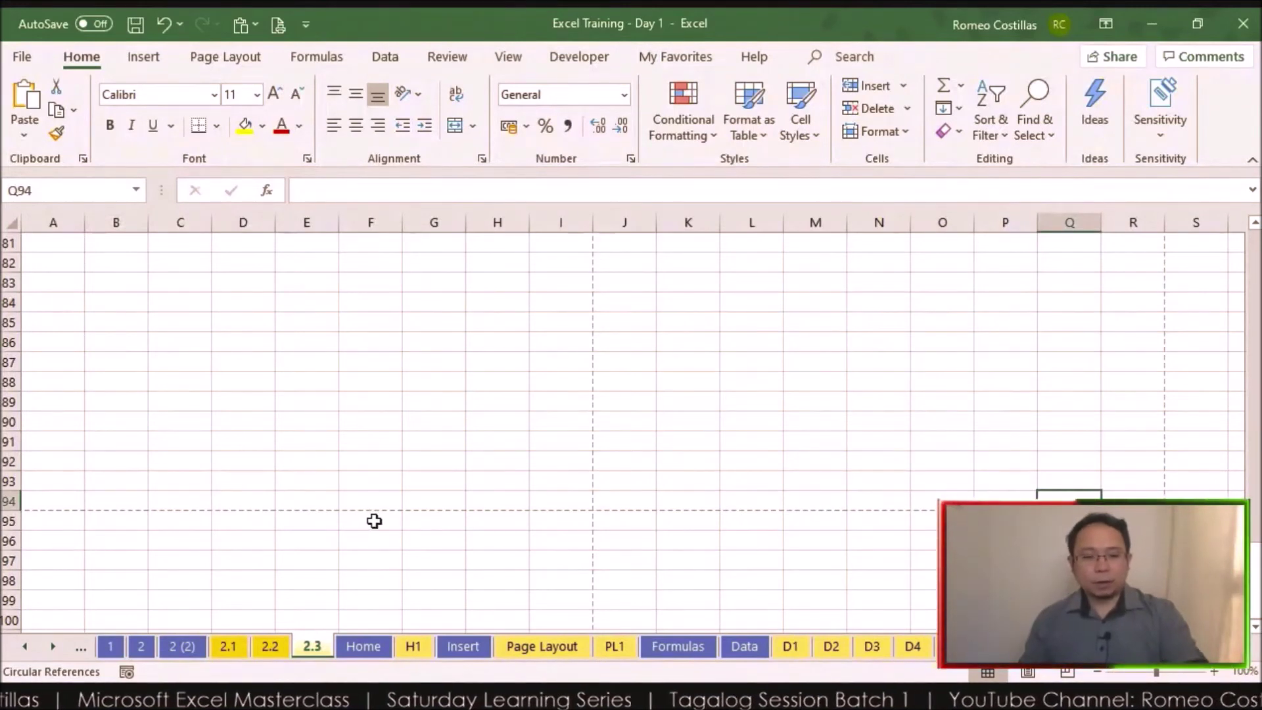
type("last cell")
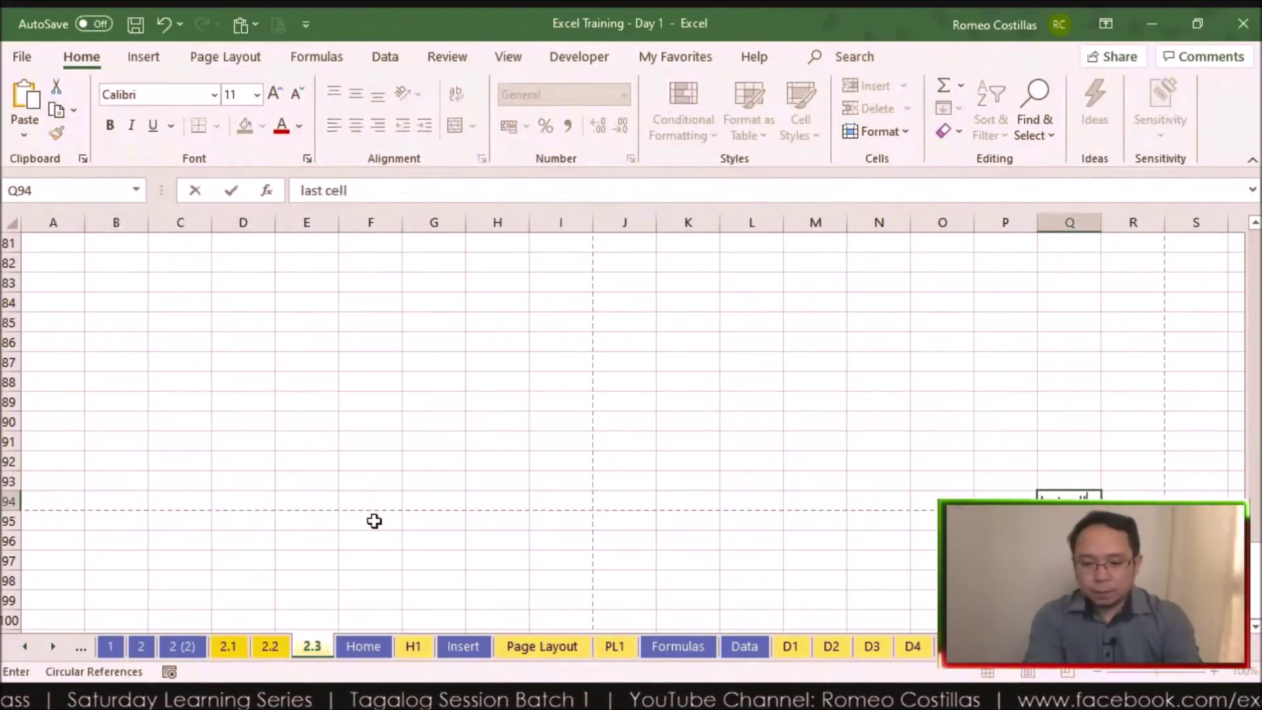
key("Return")
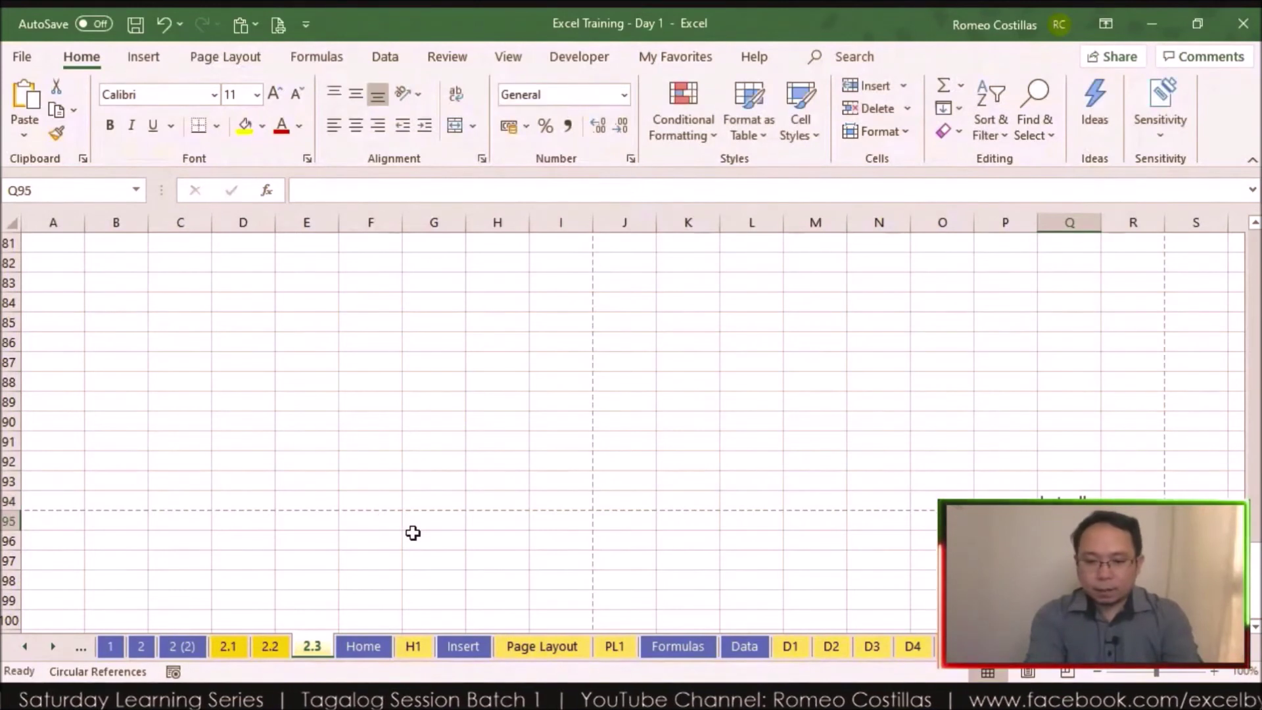
Go back to cell A1 and show the sheet in Page Break Preview, viewing its pages down to cell Q94
key("ctrl+Home")
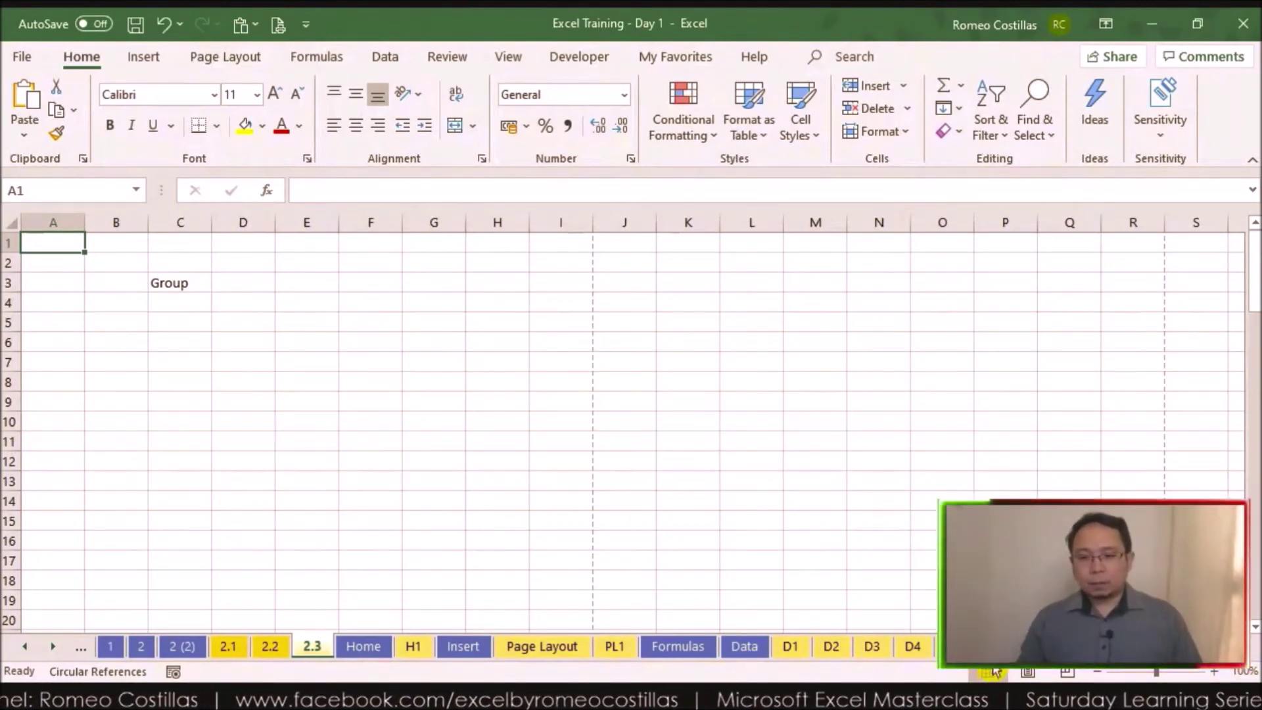
left_click(1066, 672)
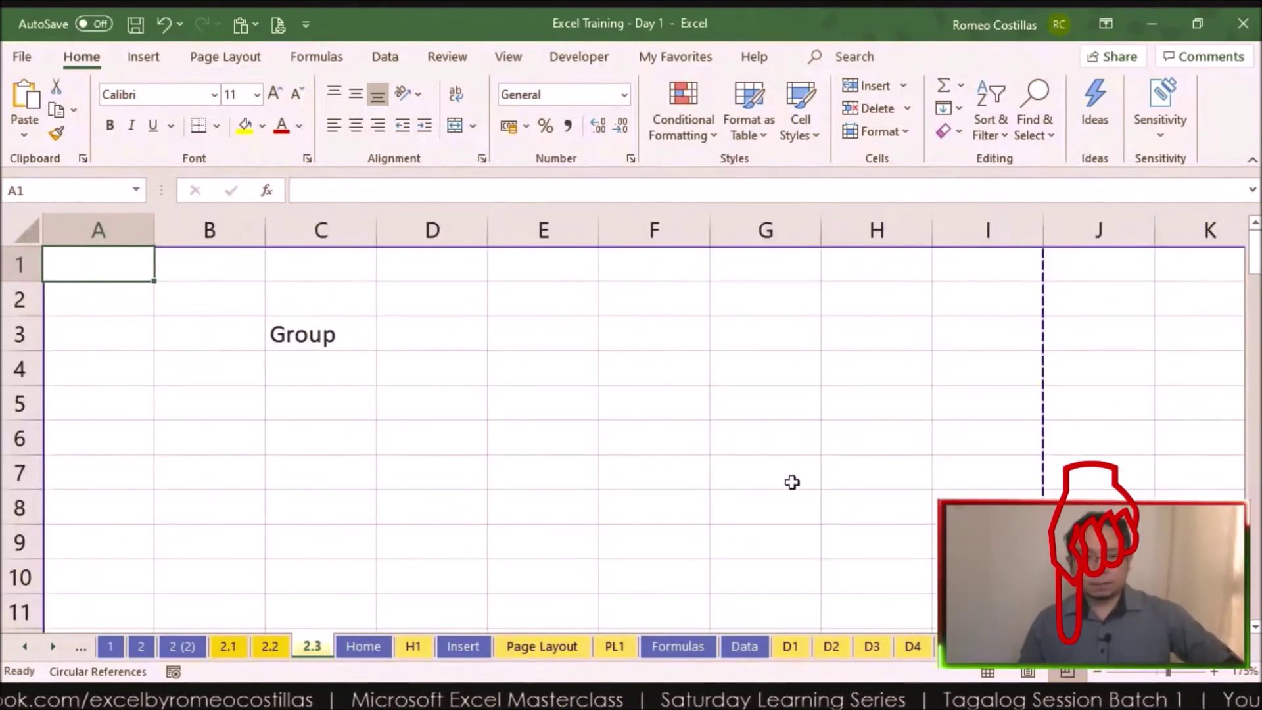
scroll(770, 481, "down", 8)
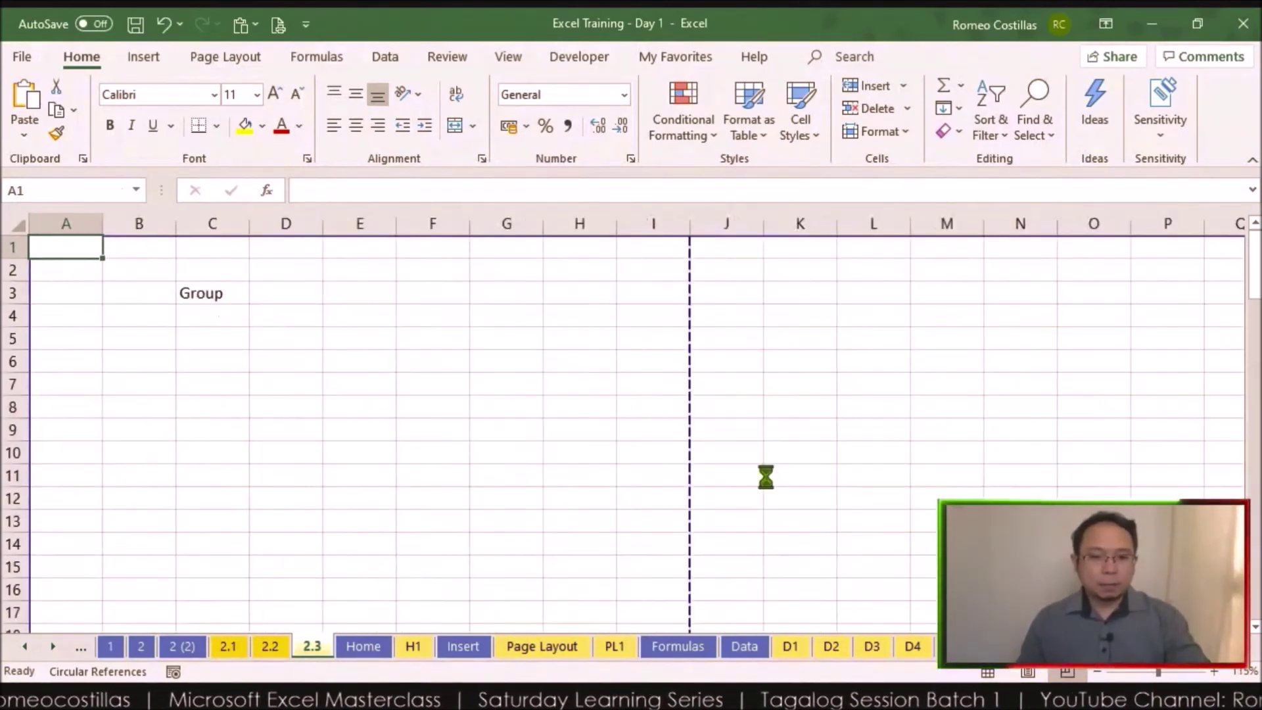
scroll(767, 477, "down", 2)
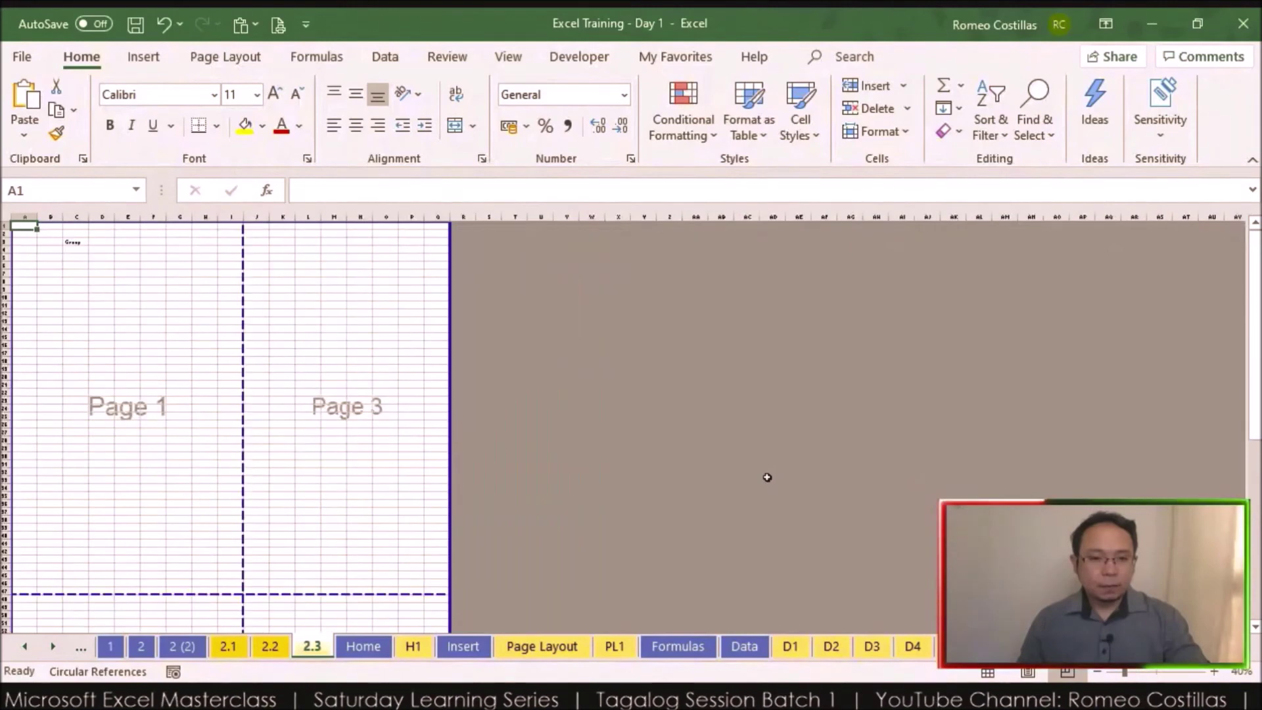
scroll(767, 477, "down", 15)
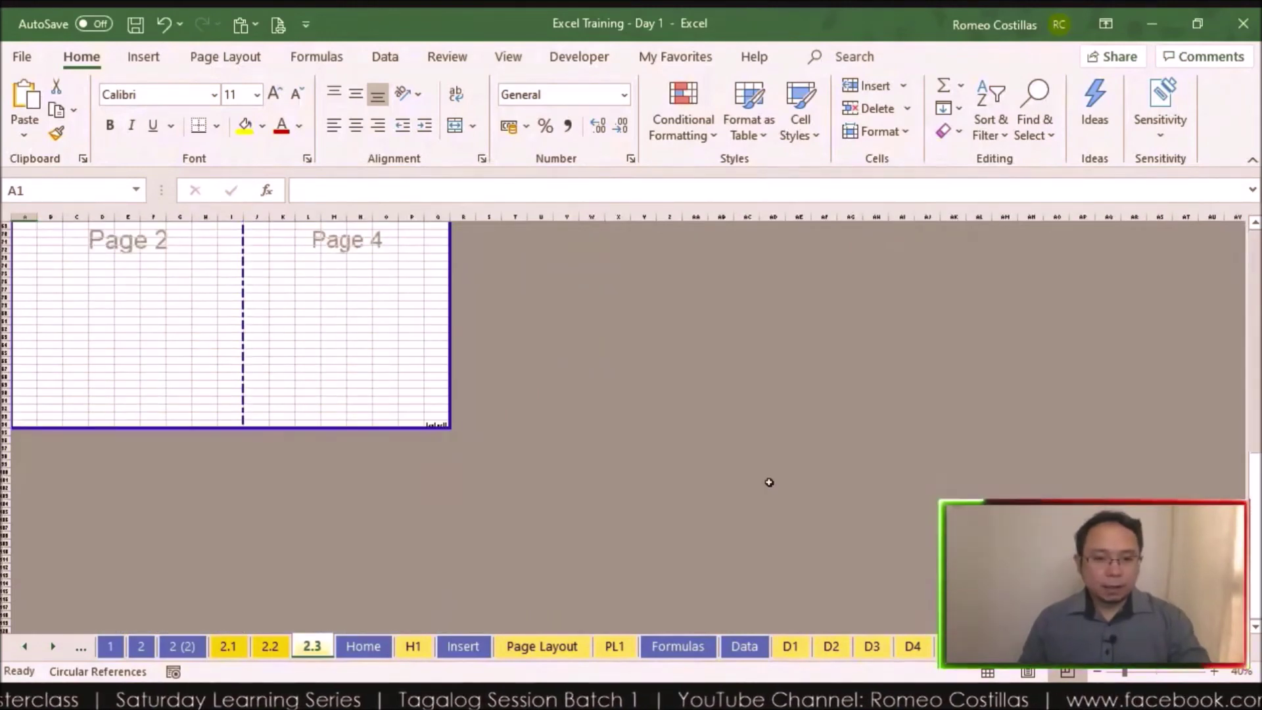
scroll(554, 467, "up", 4)
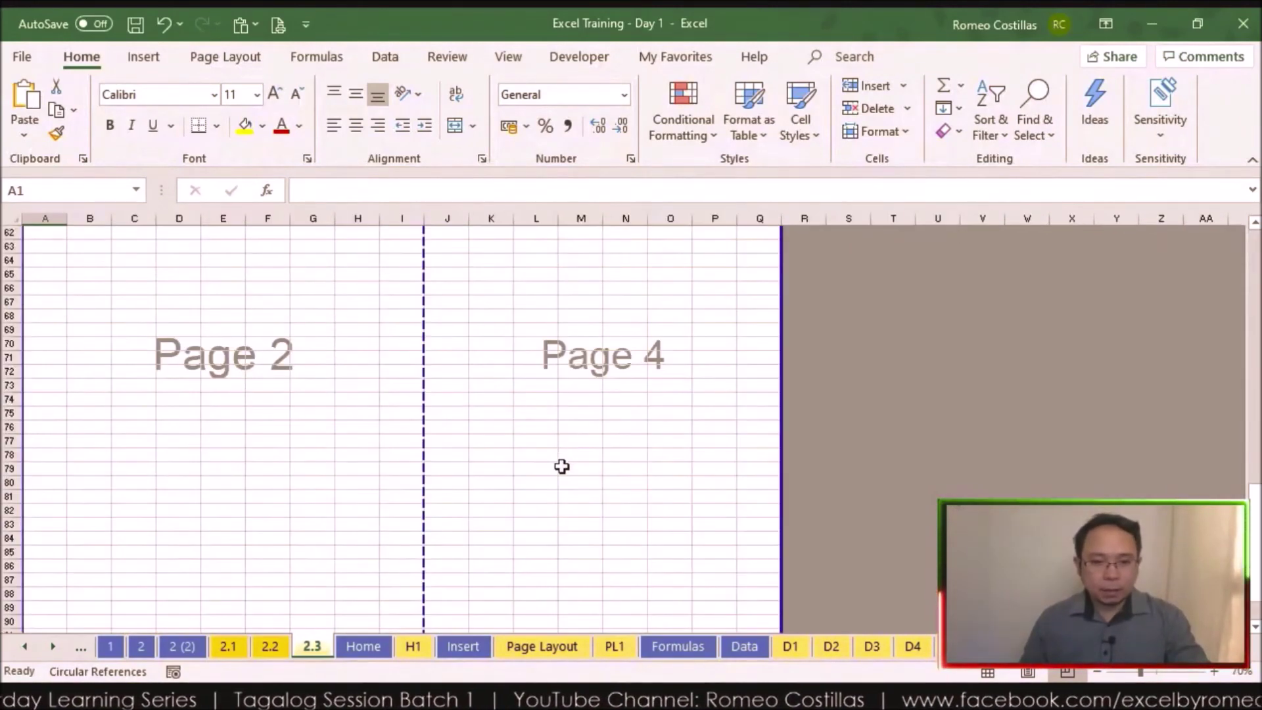
scroll(619, 498, "down", 4)
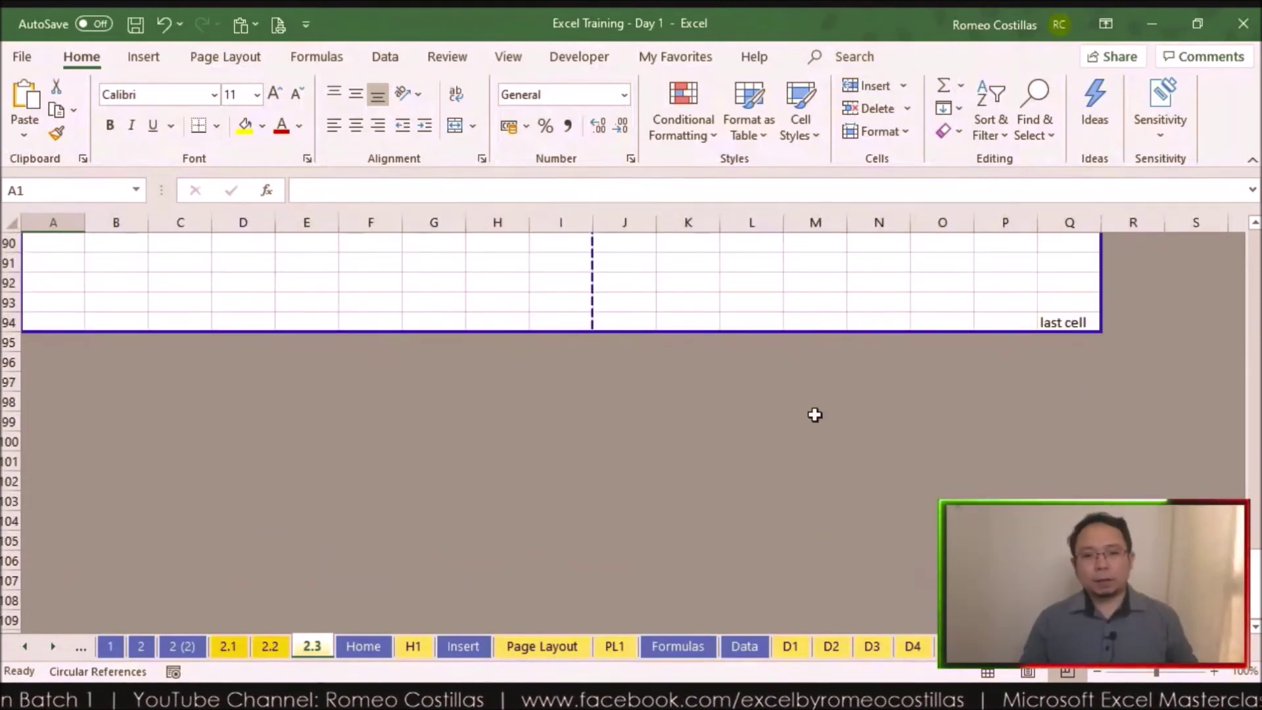
Examine how the dashed page breaks divide the print area between cell A1 and cell Q94
scroll(825, 411, "up", 10)
scroll(824, 410, "up", 8)
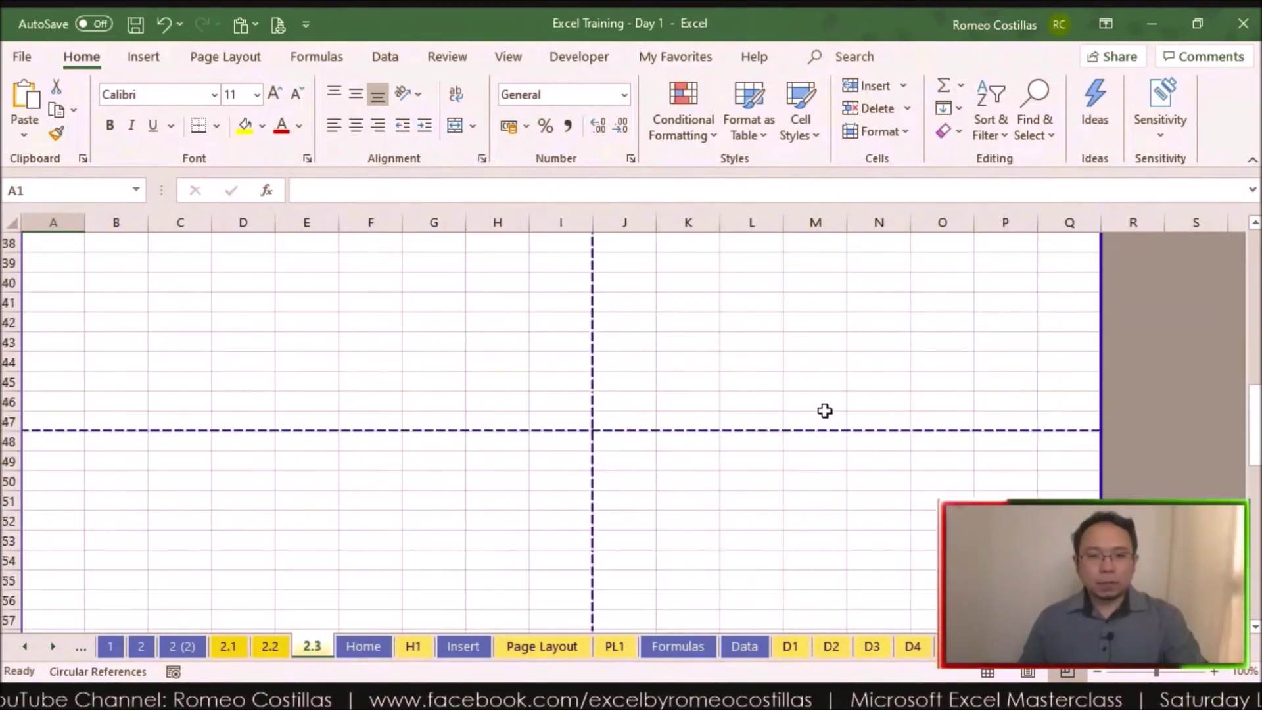
scroll(825, 411, "down", 3)
scroll(826, 409, "up", 7)
scroll(825, 407, "down", 12)
scroll(825, 403, "down", 4)
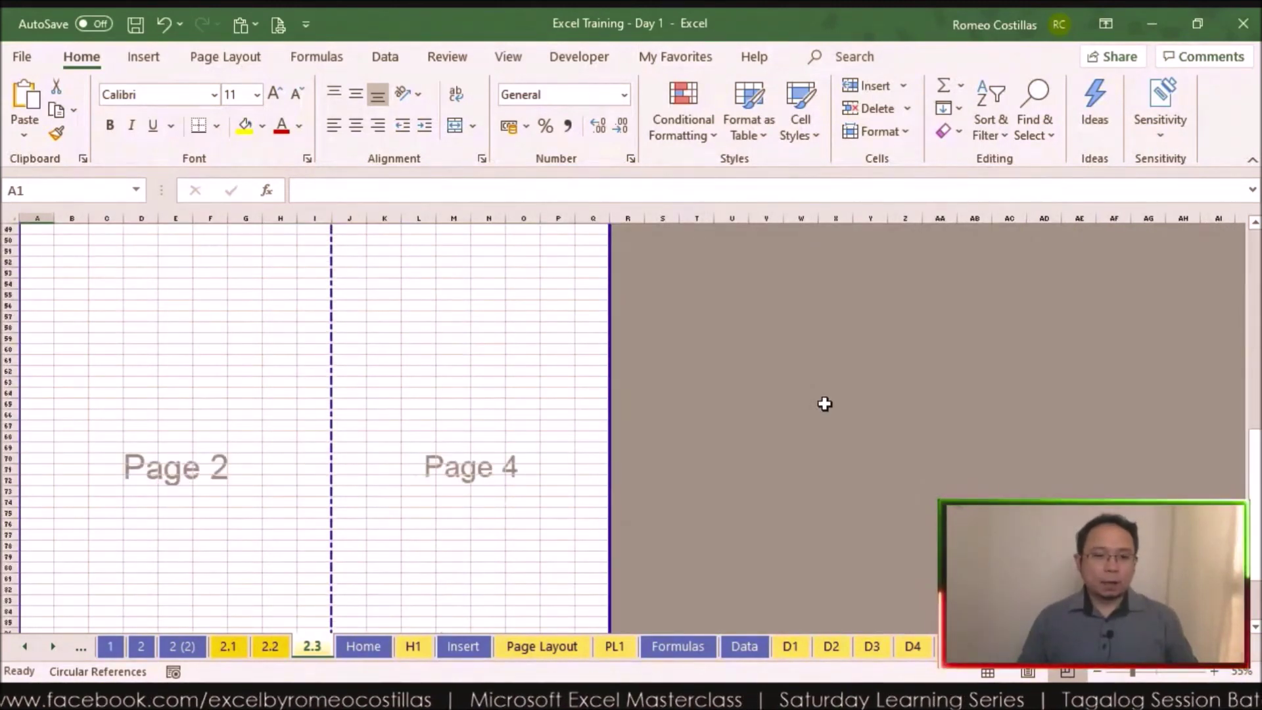
scroll(825, 404, "down", 5)
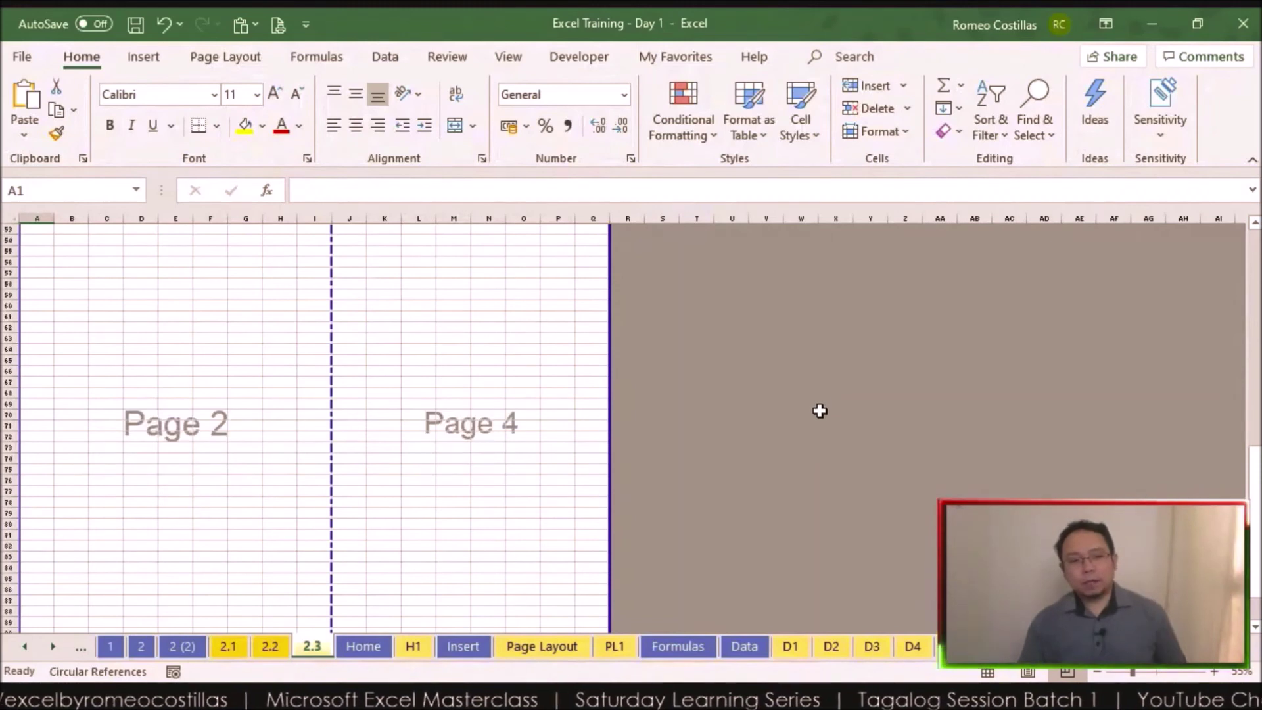
scroll(818, 421, "up", 3)
scroll(819, 428, "up", 17)
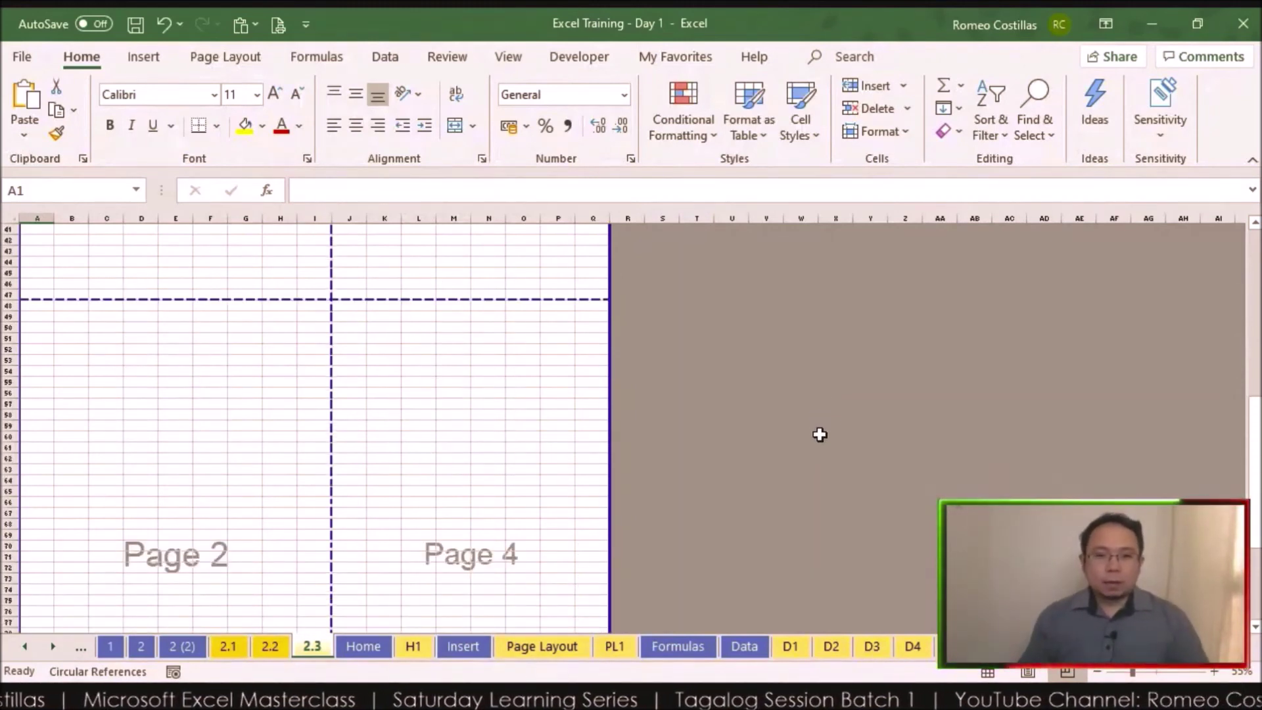
scroll(845, 465, "up", 2)
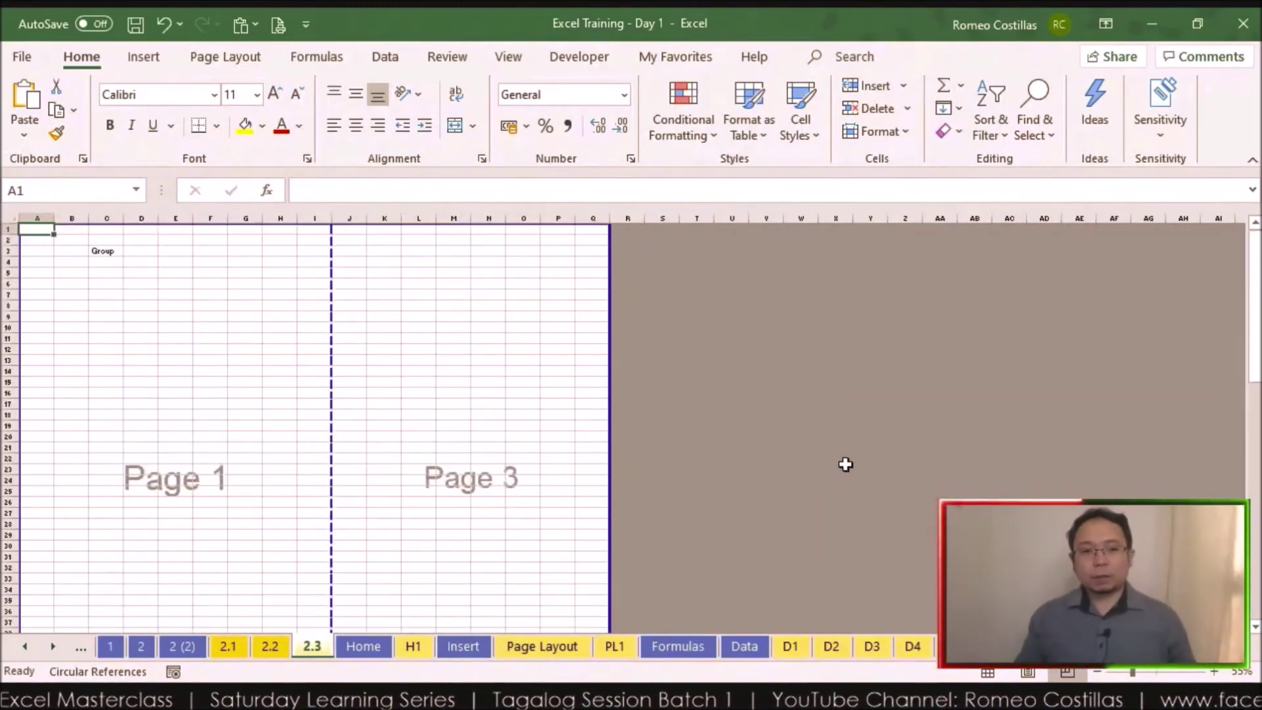